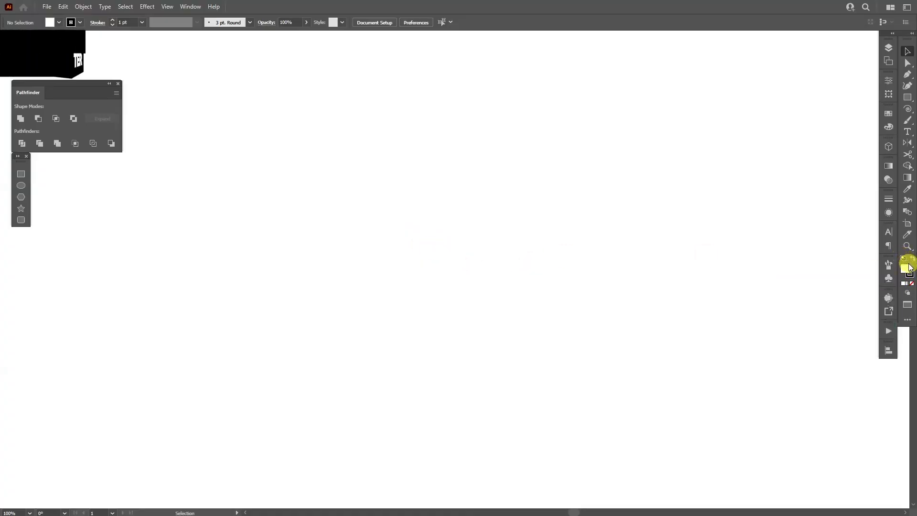
Set the default colors to a black fill with no stroke
{"action": "left_click", "coordinate": [912, 259]}
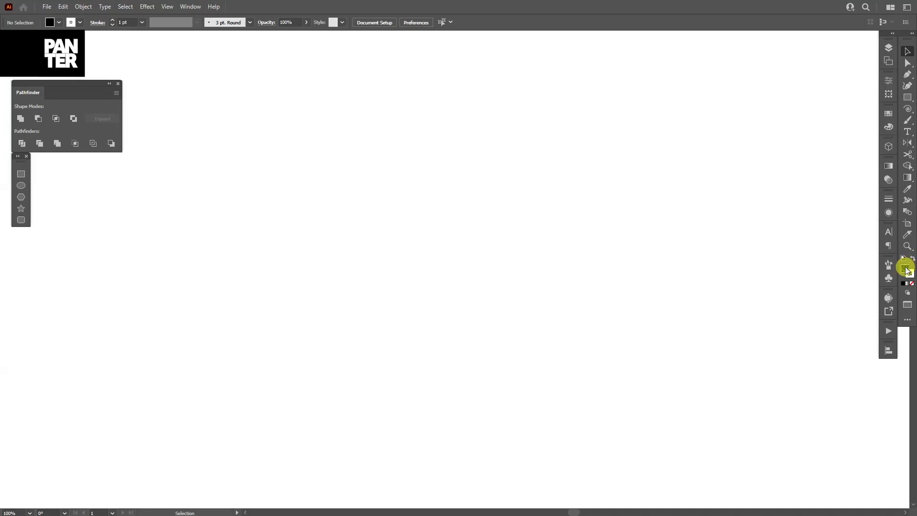
{"action": "left_click", "coordinate": [910, 273]}
{"action": "left_click", "coordinate": [912, 284]}
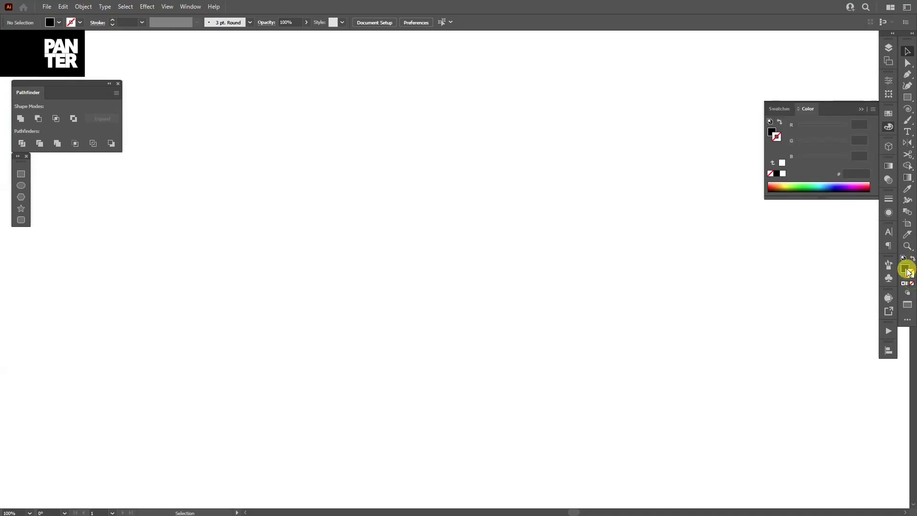
{"action": "left_click", "coordinate": [861, 109]}
Draw a small black circle about 7 px across near the middle of the artboard with the Ellipse tool
{"action": "key", "text": "ctrl+plus"}
{"action": "key", "text": "ctrl+plus"}
{"action": "key", "text": "ctrl+plus"}
{"action": "left_click_drag", "start_coordinate": [909, 104], "coordinate": [839, 111]}
{"action": "left_click_drag", "start_coordinate": [452, 239], "coordinate": [458, 243]}
{"action": "key", "text": "v"}
Make a pattern from the circle and set its tile type to Brick by Row
{"action": "left_click", "coordinate": [84, 8]}
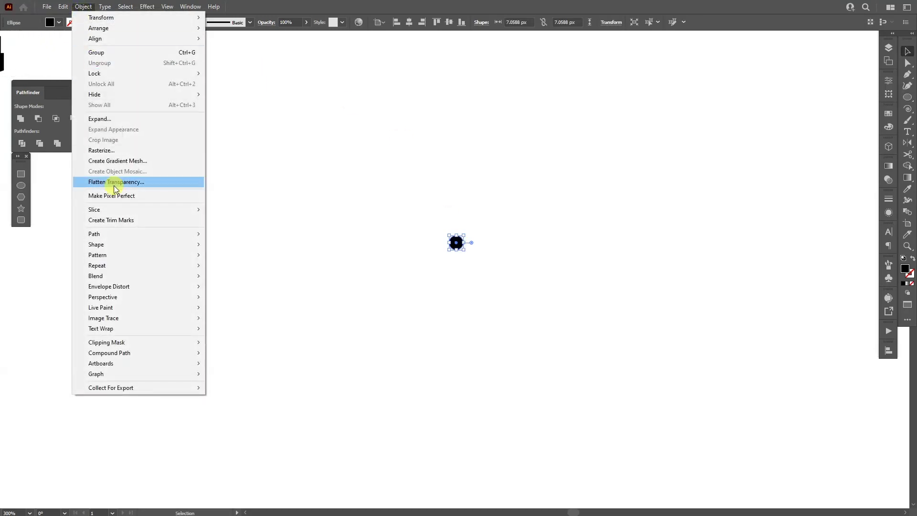
{"action": "mouse_move", "coordinate": [117, 261]}
{"action": "left_click", "coordinate": [235, 254]}
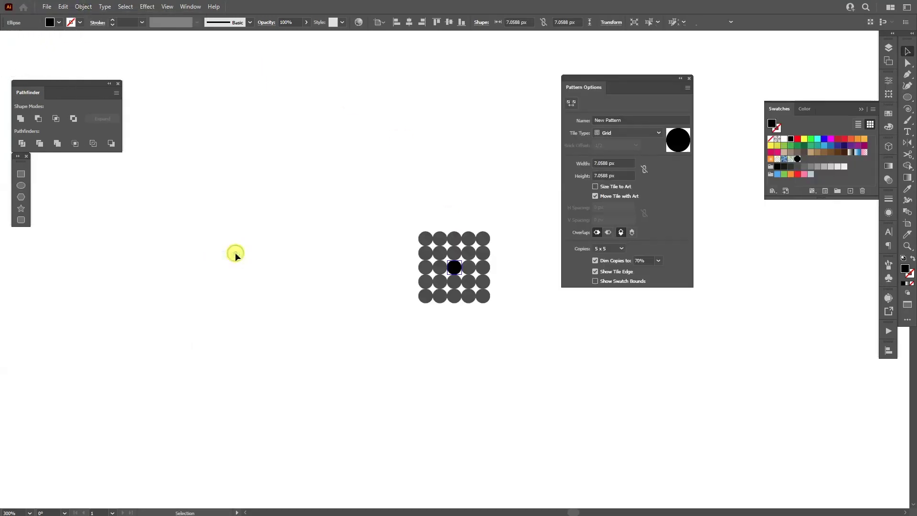
{"action": "left_click", "coordinate": [605, 137]}
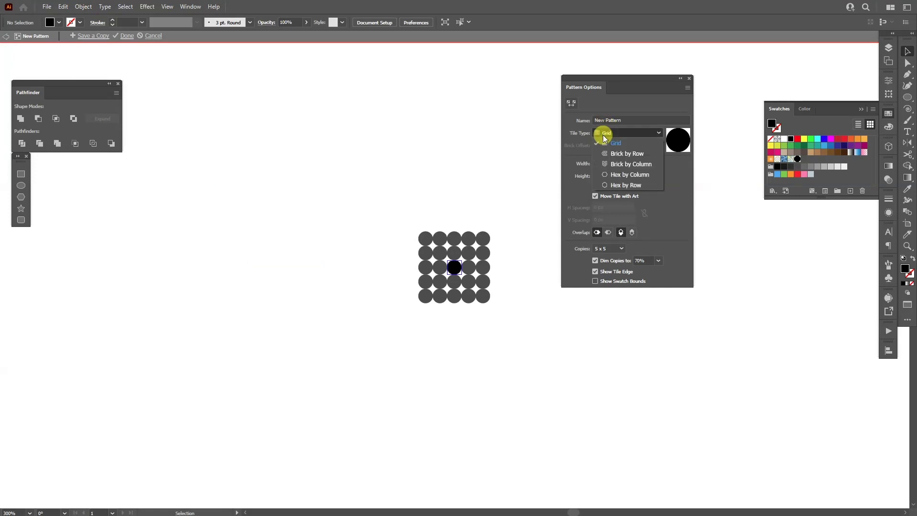
{"action": "left_click", "coordinate": [634, 155]}
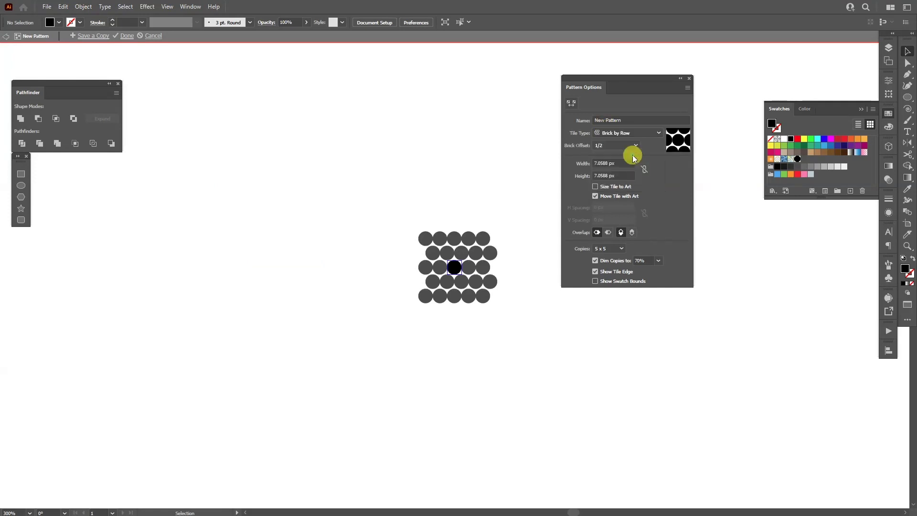
Set the pattern tile's width to 16 px and its height to 25 px
{"action": "left_click", "coordinate": [619, 163]}
{"action": "scroll", "coordinate": [619, 163], "scroll_direction": "up", "scroll_amount": 9}
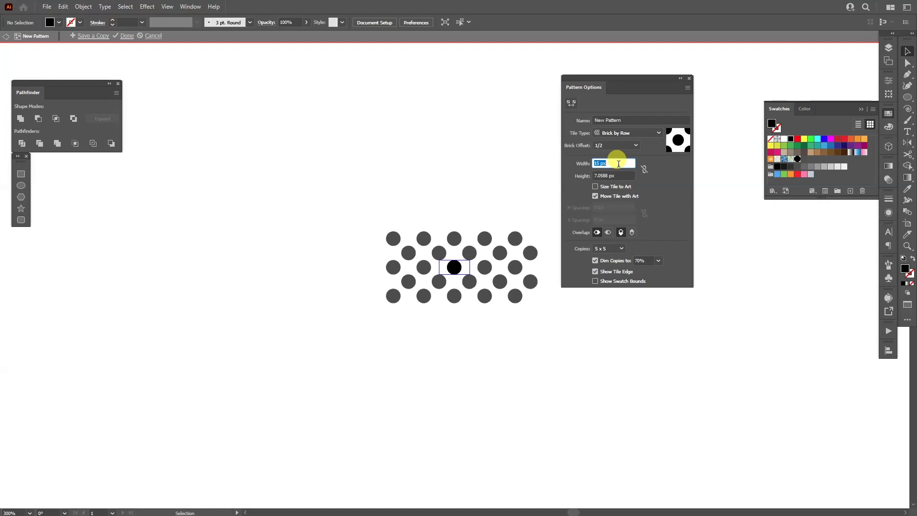
{"action": "left_click", "coordinate": [617, 176]}
{"action": "key", "text": "Up"}
{"action": "key", "text": "Up"}
{"action": "key", "text": "Up"}
{"action": "key", "text": "Up"}
{"action": "key", "text": "Up"}
{"action": "key", "text": "Up"}
{"action": "key", "text": "Up"}
{"action": "key", "text": "Up"}
{"action": "key", "text": "Up"}
{"action": "key", "text": "Up"}
{"action": "key", "text": "Up"}
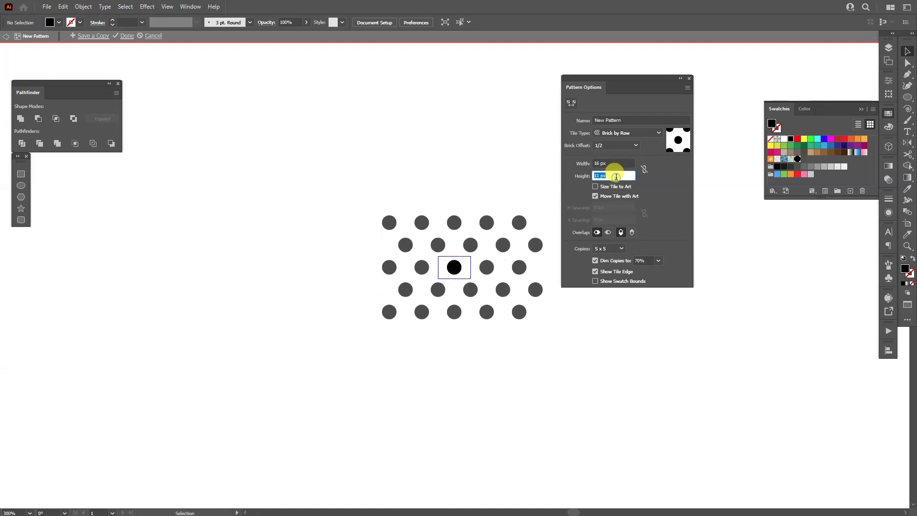
{"action": "key", "text": "Up"}
{"action": "key", "text": "Up"}
{"action": "key", "text": "Up"}
{"action": "key", "text": "Up"}
{"action": "key", "text": "Up"}
{"action": "key", "text": "Up"}
{"action": "key", "text": "Up"}
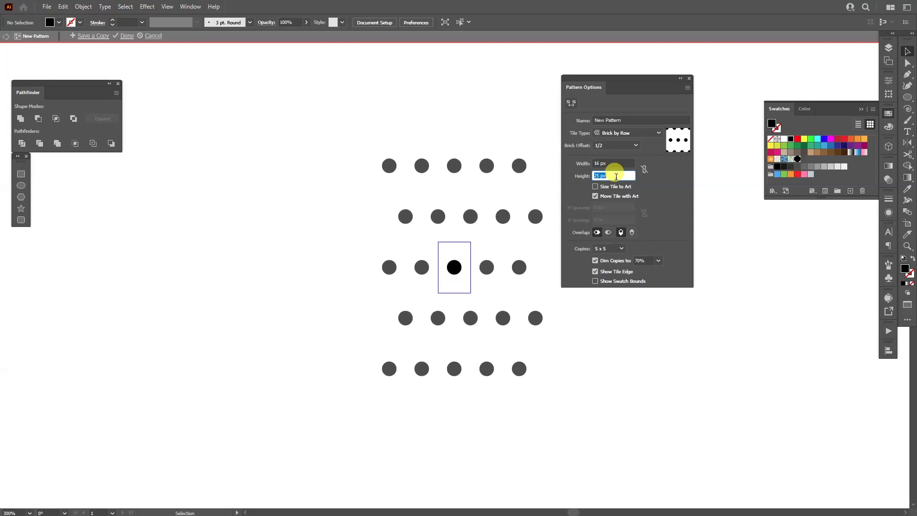
Widen the pattern tile to 38 px to spread the dots horizontally
{"action": "left_click", "coordinate": [615, 163]}
{"action": "key", "text": "Up"}
{"action": "key", "text": "Up"}
{"action": "key", "text": "Up"}
{"action": "key", "text": "Up"}
{"action": "key", "text": "Up"}
{"action": "key", "text": "Up"}
{"action": "key", "text": "Up"}
{"action": "key", "text": "Up"}
{"action": "key", "text": "Up"}
{"action": "key", "text": "Up"}
{"action": "key", "text": "Up"}
{"action": "key", "text": "Up"}
{"action": "key", "text": "Up"}
{"action": "key", "text": "Up"}
{"action": "key", "text": "Up"}
{"action": "key", "text": "Up"}
{"action": "key", "text": "Up"}
{"action": "key", "text": "Up"}
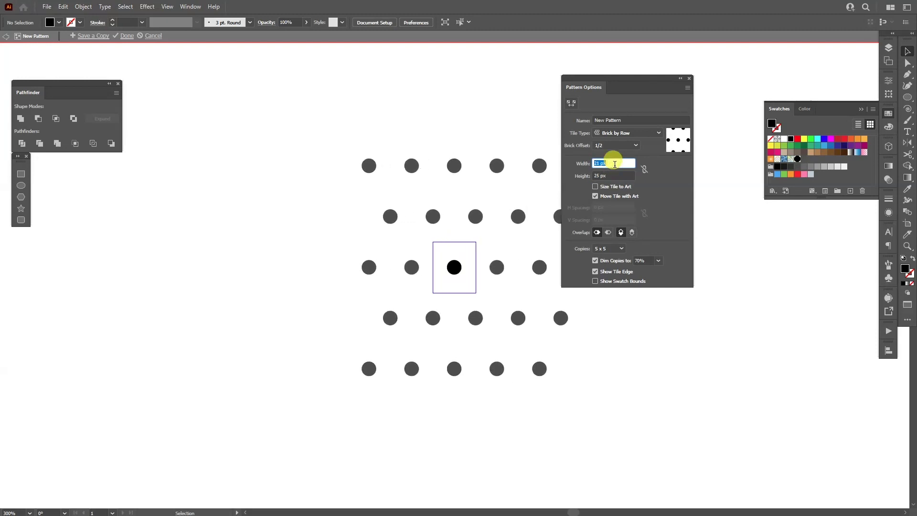
{"action": "key", "text": "Up"}
{"action": "key", "text": "Up"}
{"action": "key", "text": "Up"}
{"action": "key", "text": "Up"}
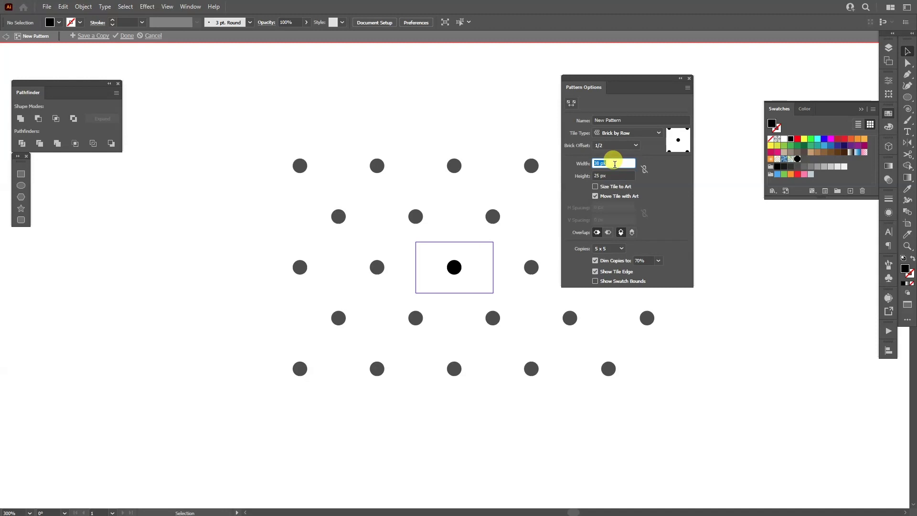
Finish editing the pattern and delete the original circle from the artboard
{"action": "left_click", "coordinate": [126, 37]}
{"action": "left_click_drag", "start_coordinate": [336, 157], "coordinate": [547, 319]}
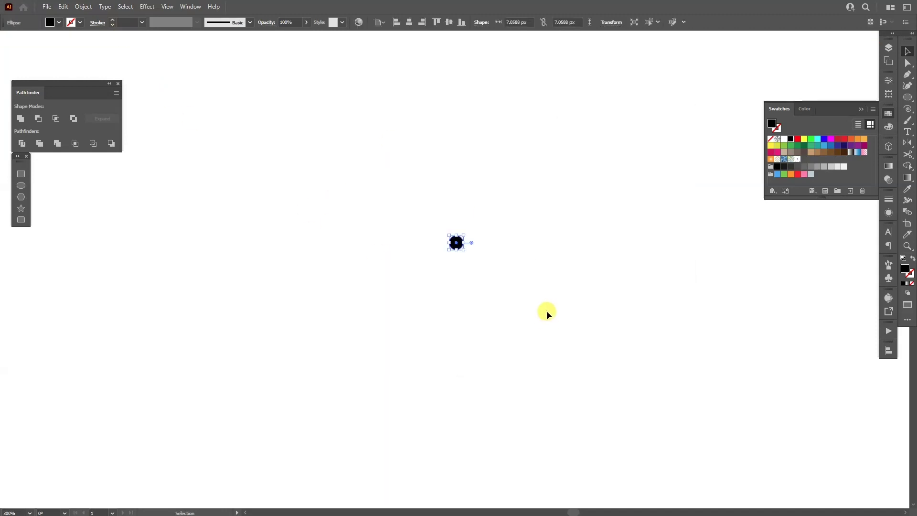
{"action": "key", "text": "Delete"}
Draw a square about 222 px wide with the Rectangle tool, filled with the new dot pattern swatch
{"action": "left_click", "coordinate": [908, 97]}
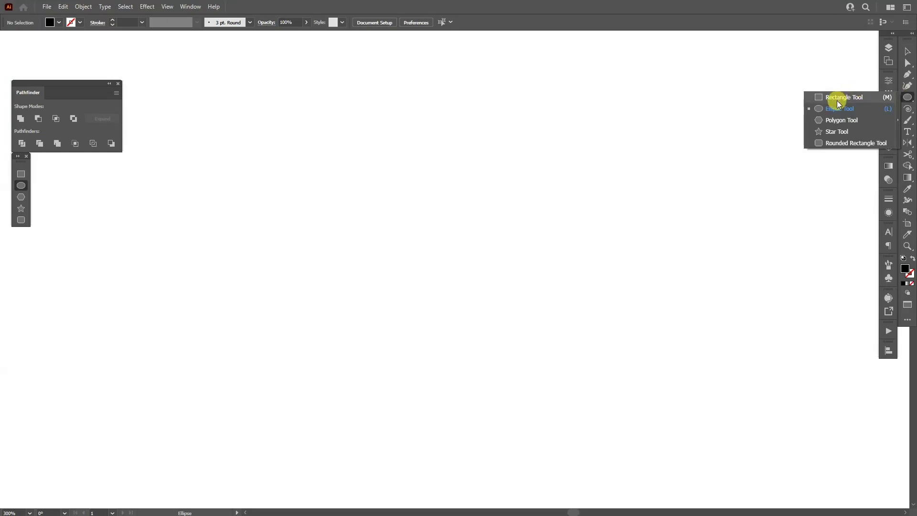
{"action": "left_click_drag", "start_coordinate": [839, 104], "coordinate": [837, 99]}
{"action": "left_click", "coordinate": [887, 115]}
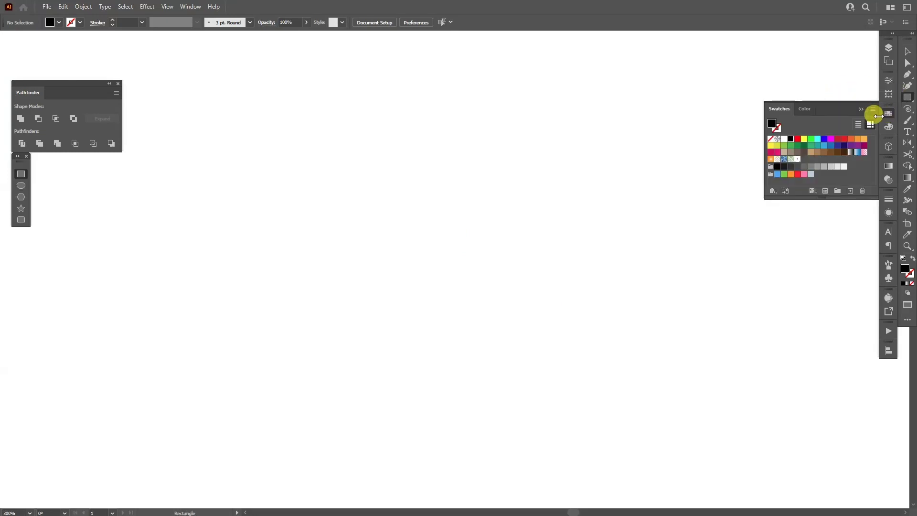
{"action": "left_click", "coordinate": [797, 159]}
{"action": "left_click", "coordinate": [860, 110]}
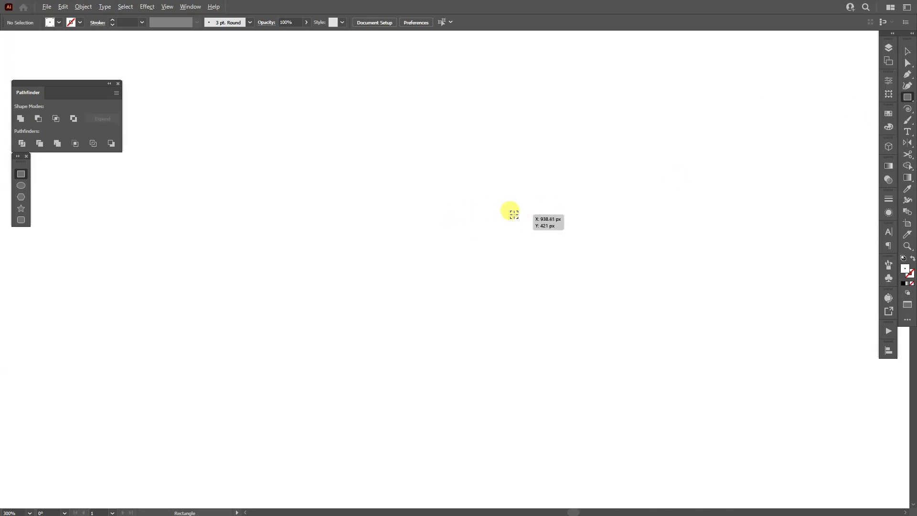
{"action": "left_click_drag", "start_coordinate": [444, 239], "coordinate": [676, 287]}
{"action": "key", "text": "v"}
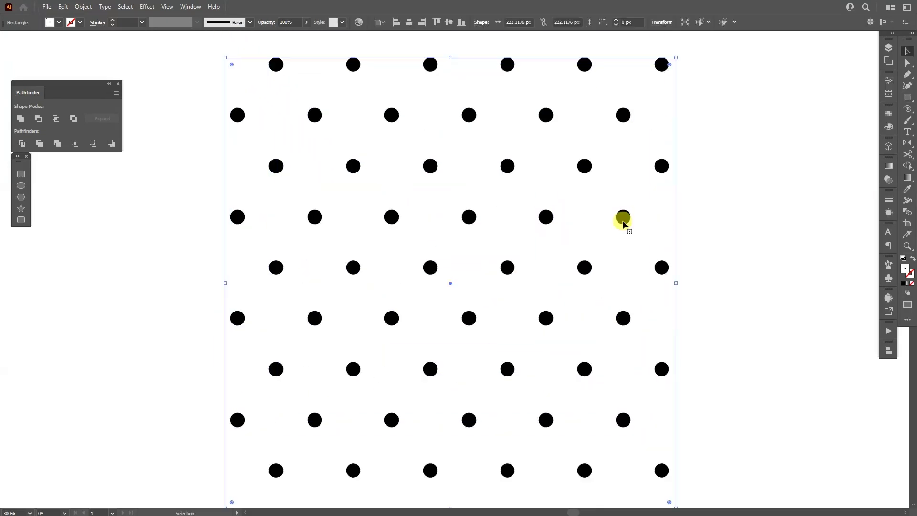
Scale only the square's pattern uniformly to 21%, with object transformation turned off
{"action": "left_click", "coordinate": [83, 6]}
{"action": "mouse_move", "coordinate": [115, 17]}
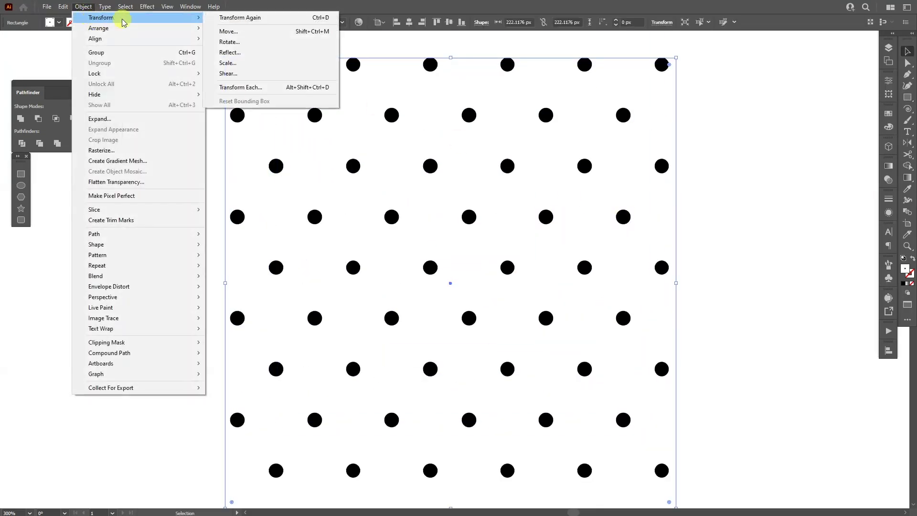
{"action": "left_click", "coordinate": [227, 63]}
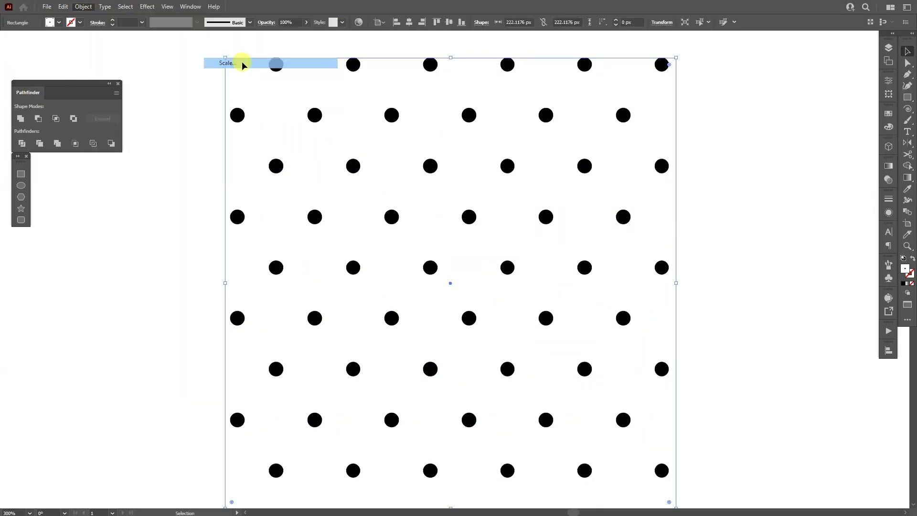
{"action": "left_click", "coordinate": [549, 180]}
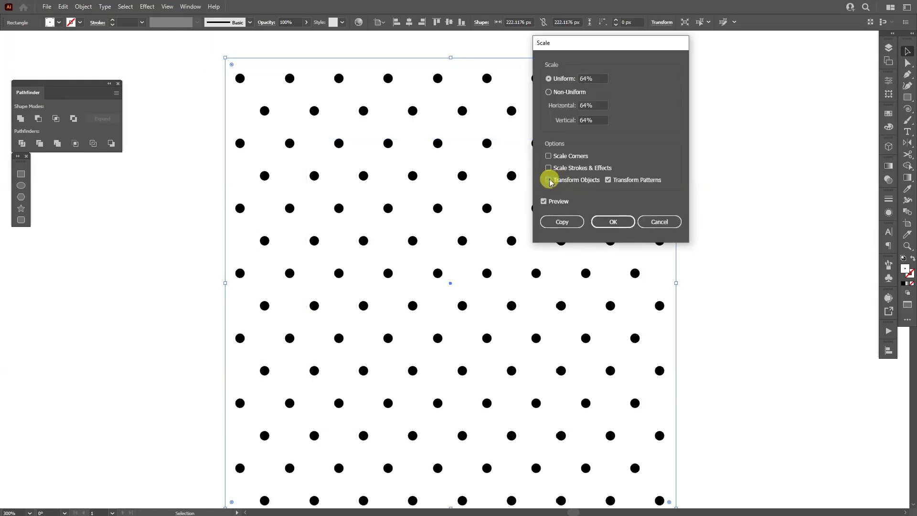
{"action": "left_click", "coordinate": [574, 80]}
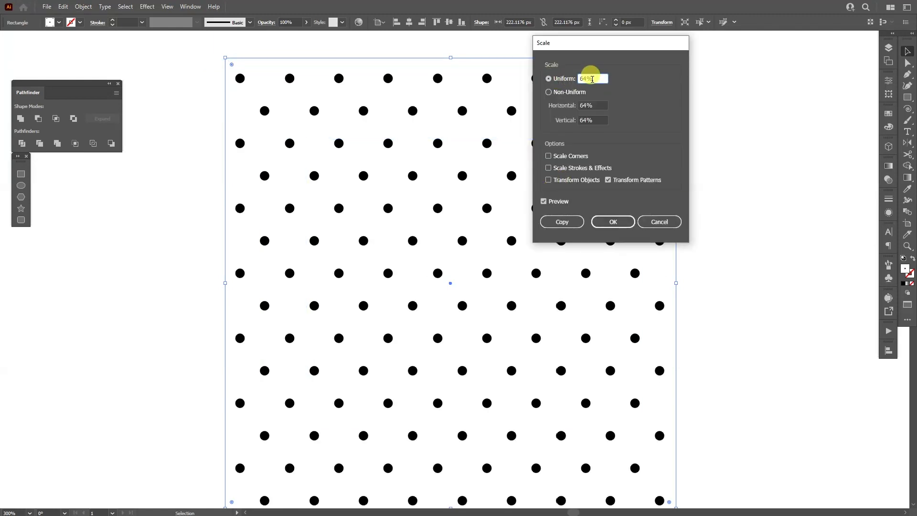
{"action": "scroll", "coordinate": [592, 78], "scroll_direction": "down", "scroll_amount": 20}
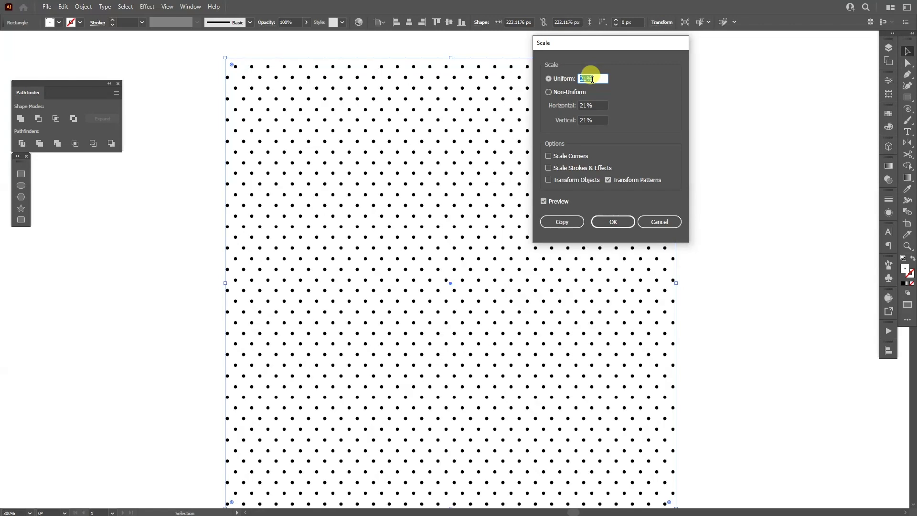
{"action": "left_click", "coordinate": [614, 221]}
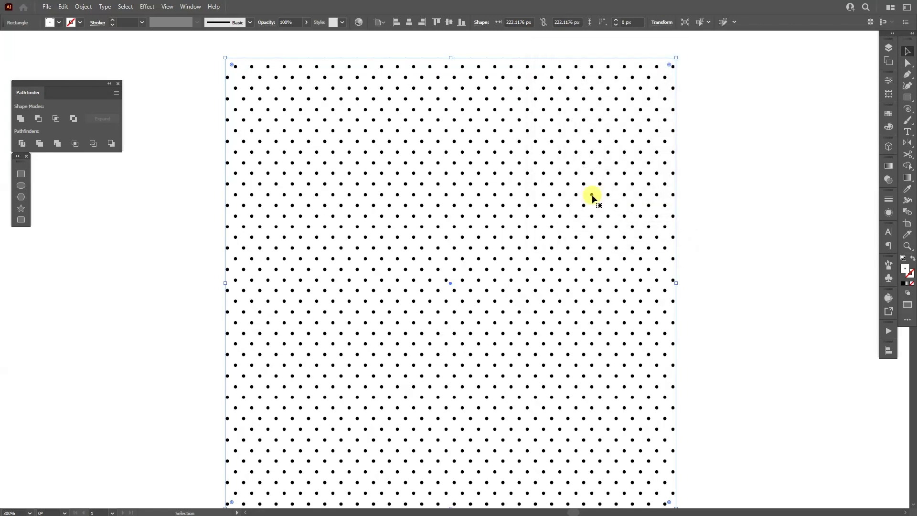
Expand the patterned square into editable vector shapes
{"action": "left_click", "coordinate": [95, 5]}
{"action": "left_click", "coordinate": [131, 119]}
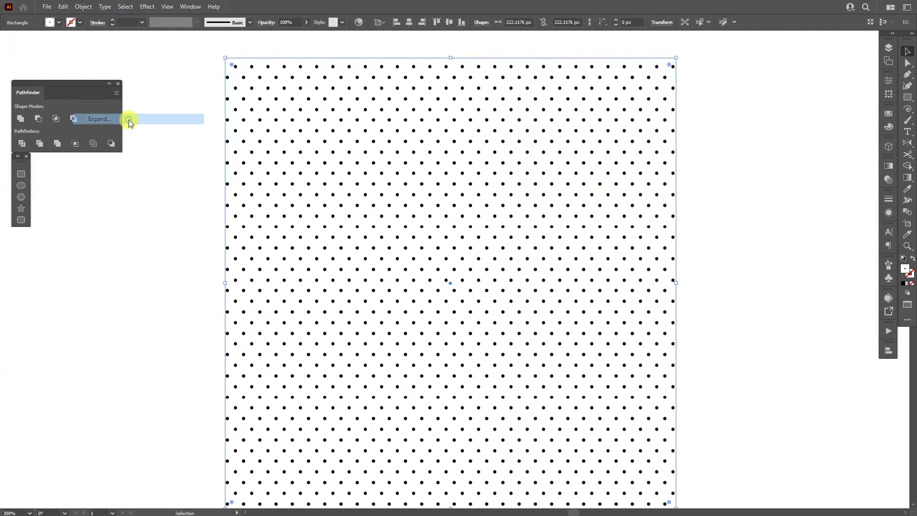
{"action": "left_click", "coordinate": [434, 316]}
Ungroup the expanded artwork and release its clipping mask
{"action": "right_click", "coordinate": [407, 169]}
{"action": "left_click", "coordinate": [449, 247]}
{"action": "right_click", "coordinate": [429, 174]}
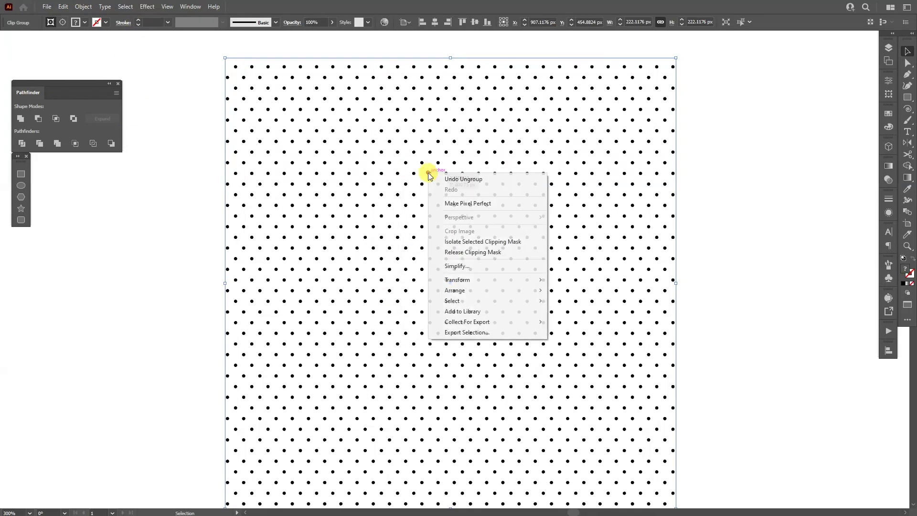
{"action": "left_click", "coordinate": [464, 252]}
{"action": "left_click", "coordinate": [784, 230]}
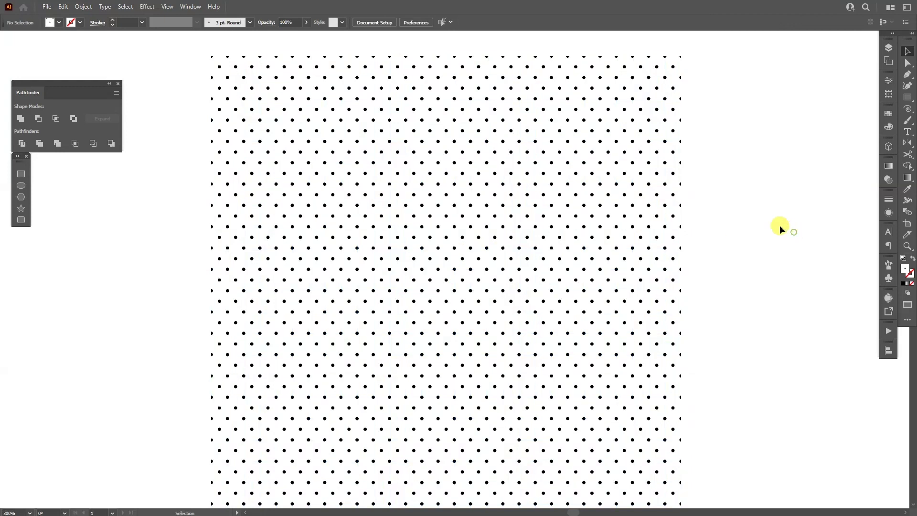
Select a dot near the middle of the artwork to inspect how the dots are grouped
{"action": "scroll", "coordinate": [512, 216], "scroll_direction": "up", "scroll_amount": 5, "text": "alt"}
{"action": "left_click", "coordinate": [508, 224]}
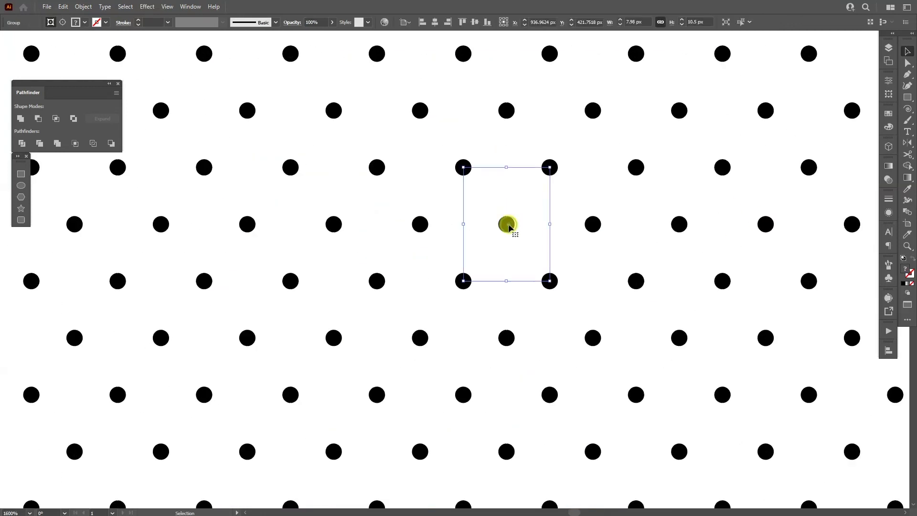
{"action": "scroll", "coordinate": [508, 225], "scroll_direction": "up", "scroll_amount": 3, "text": "alt"}
{"action": "left_click", "coordinate": [789, 158]}
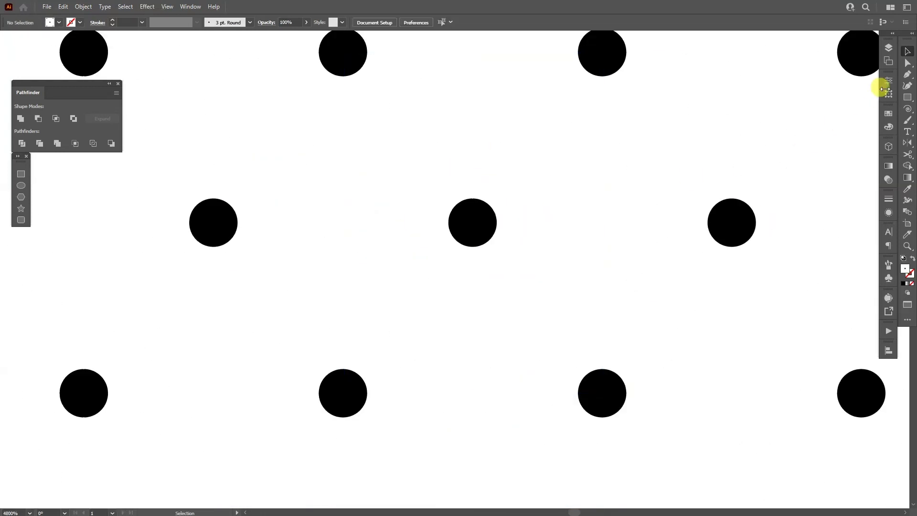
Pick a single dot with the Group Selection tool, select everything with the same fill color, and delete the selected dots
{"action": "left_click", "coordinate": [908, 63]}
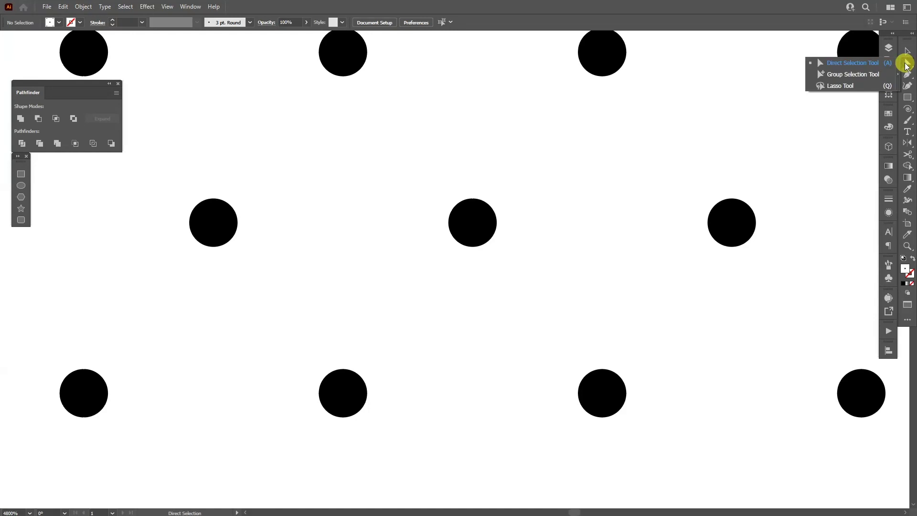
{"action": "left_click", "coordinate": [852, 76]}
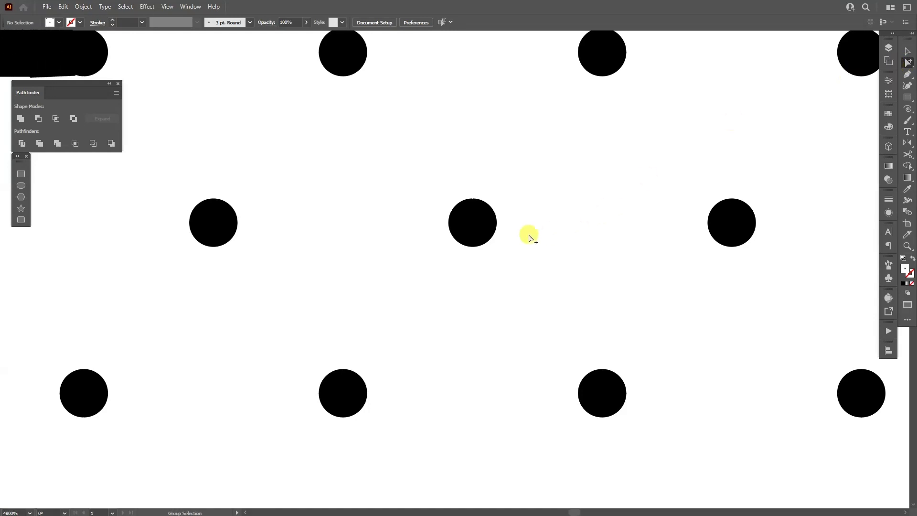
{"action": "left_click", "coordinate": [482, 224]}
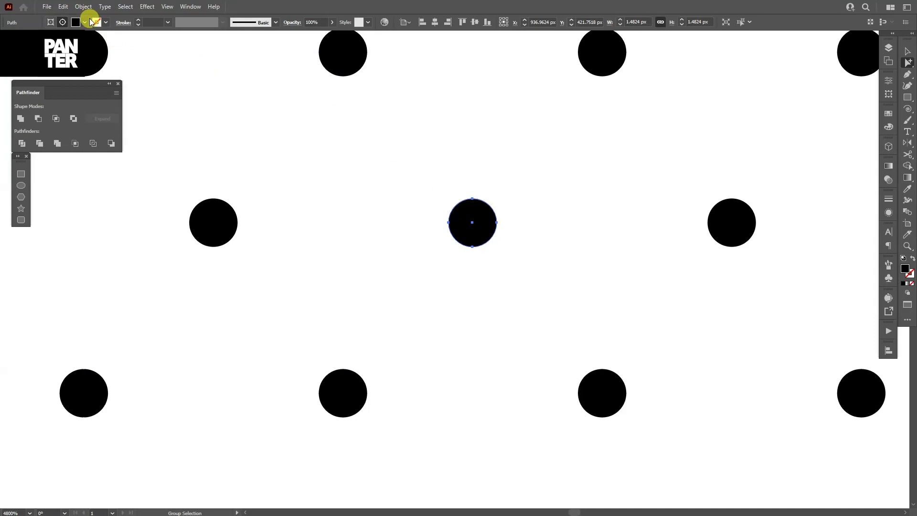
{"action": "left_click", "coordinate": [126, 7]}
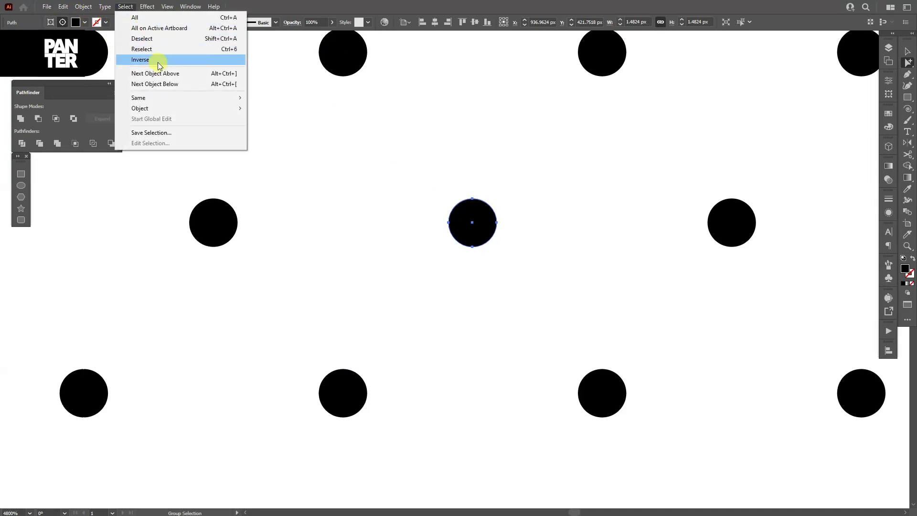
{"action": "mouse_move", "coordinate": [174, 99]}
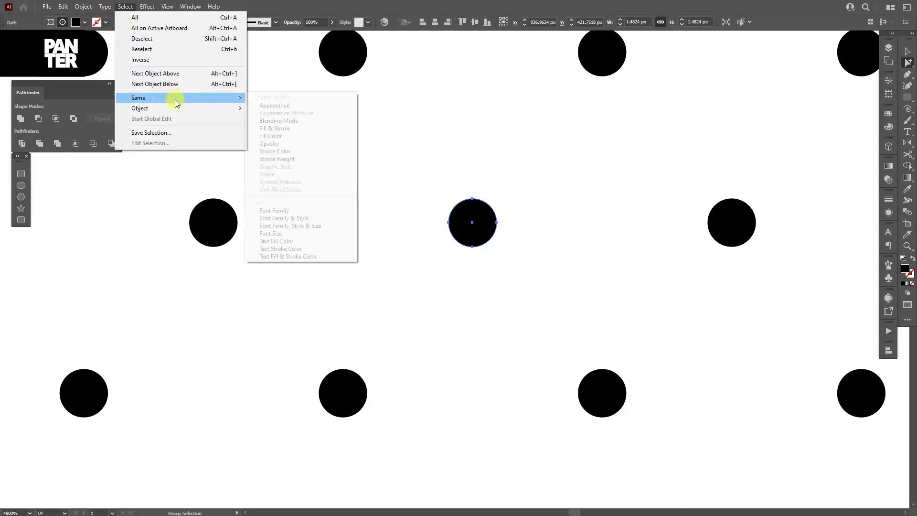
{"action": "left_click", "coordinate": [292, 136]}
{"action": "scroll", "coordinate": [371, 161], "scroll_direction": "down", "scroll_amount": 5}
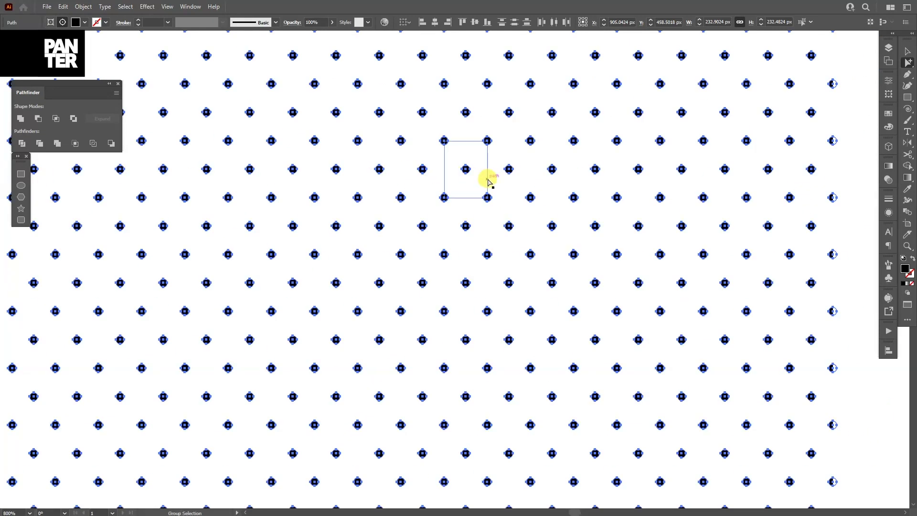
{"action": "scroll", "coordinate": [535, 188], "scroll_direction": "down", "scroll_amount": 3}
{"action": "scroll", "coordinate": [630, 206], "scroll_direction": "down", "scroll_amount": 2}
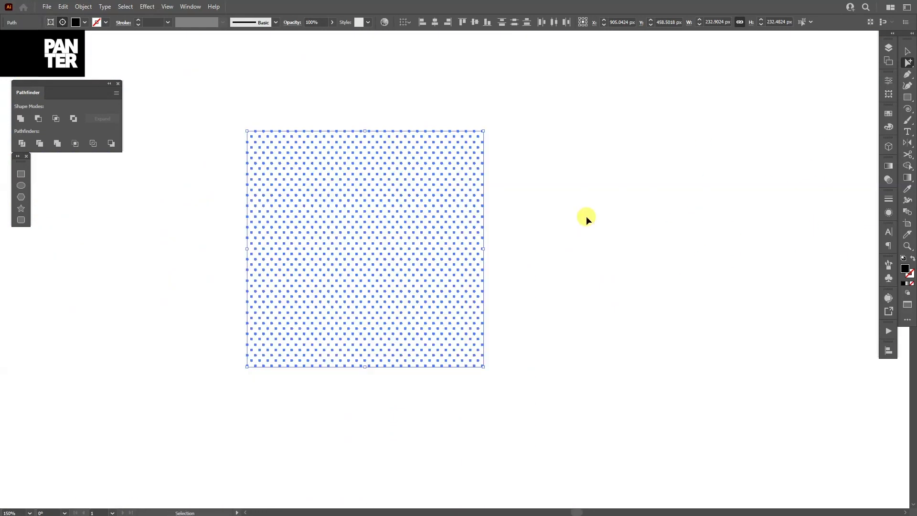
{"action": "key", "text": "Delete"}
{"action": "left_click_drag", "start_coordinate": [699, 218], "coordinate": [408, 215]}
{"action": "scroll", "coordinate": [532, 227], "scroll_direction": "up", "scroll_amount": 1}
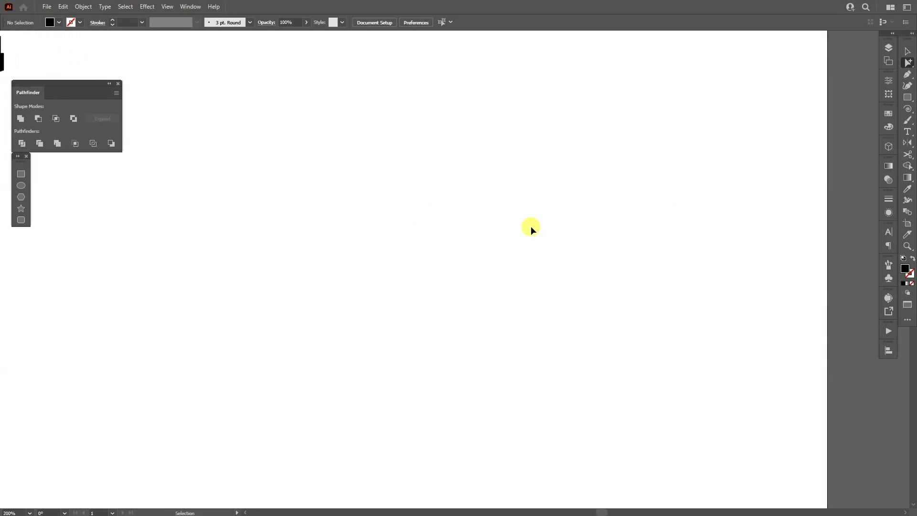
Undo the deletion of the dots and move them clear of the invisible frames
{"action": "key", "text": "ctrl+z"}
{"action": "key", "text": "v"}
{"action": "left_click", "coordinate": [659, 243]}
{"action": "left_click", "coordinate": [563, 234]}
{"action": "scroll", "coordinate": [562, 234], "scroll_direction": "down", "scroll_amount": 3}
{"action": "left_click_drag", "start_coordinate": [307, 214], "coordinate": [567, 203]}
{"action": "scroll", "coordinate": [561, 201], "scroll_direction": "down", "scroll_amount": 1}
Select all the leftover empty, unfilled frames from the expanded pattern and delete them
{"action": "left_click_drag", "start_coordinate": [235, 75], "coordinate": [625, 389]}
{"action": "scroll", "coordinate": [484, 233], "scroll_direction": "up", "scroll_amount": 2}
{"action": "scroll", "coordinate": [484, 232], "scroll_direction": "up", "scroll_amount": 2}
{"action": "scroll", "coordinate": [510, 174], "scroll_direction": "down", "scroll_amount": 1}
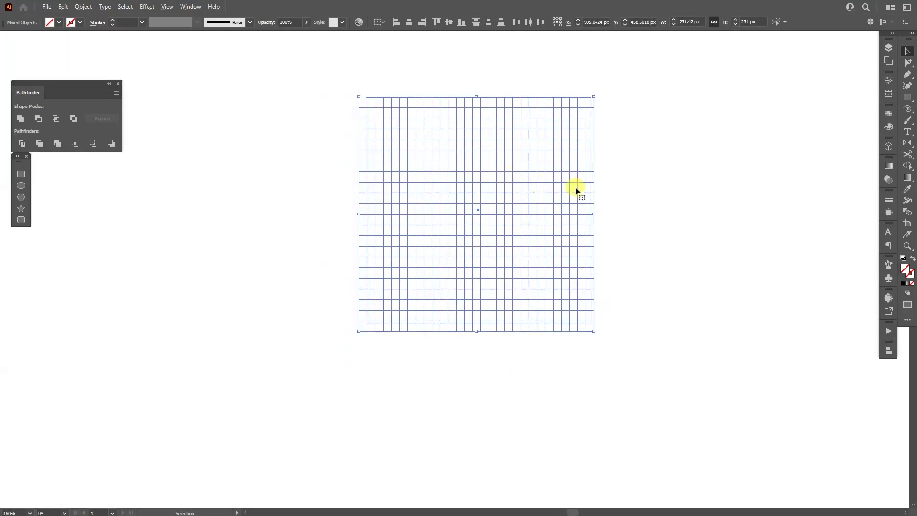
{"action": "left_click_drag", "start_coordinate": [594, 187], "coordinate": [518, 194]}
{"action": "key", "text": "Delete"}
{"action": "scroll", "coordinate": [518, 194], "scroll_direction": "down", "scroll_amount": 2}
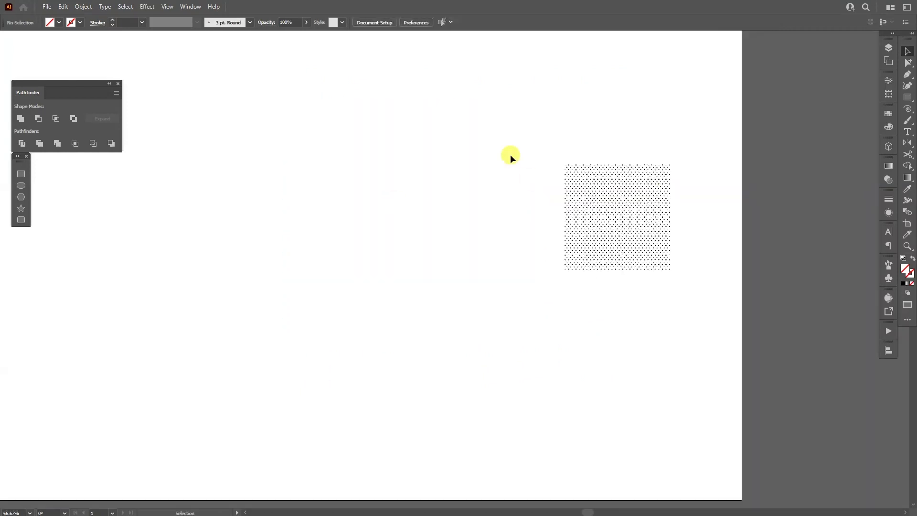
Move the dots back toward the middle of the artboard and group them
{"action": "left_click_drag", "start_coordinate": [652, 232], "coordinate": [270, 201]}
{"action": "scroll", "coordinate": [269, 198], "scroll_direction": "up", "scroll_amount": 5}
{"action": "right_click", "coordinate": [407, 203]}
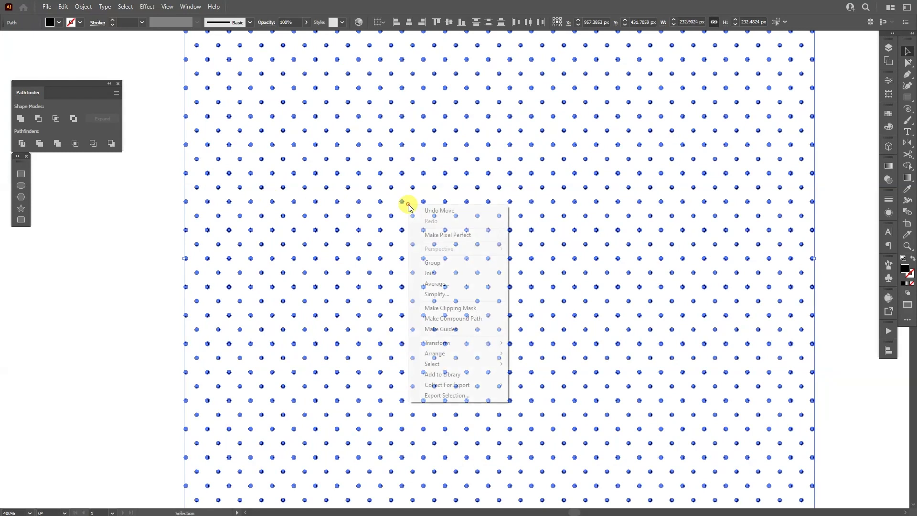
{"action": "left_click", "coordinate": [445, 262]}
{"action": "scroll", "coordinate": [478, 188], "scroll_direction": "up", "scroll_amount": 5}
{"action": "scroll", "coordinate": [478, 189], "scroll_direction": "down", "scroll_amount": 3}
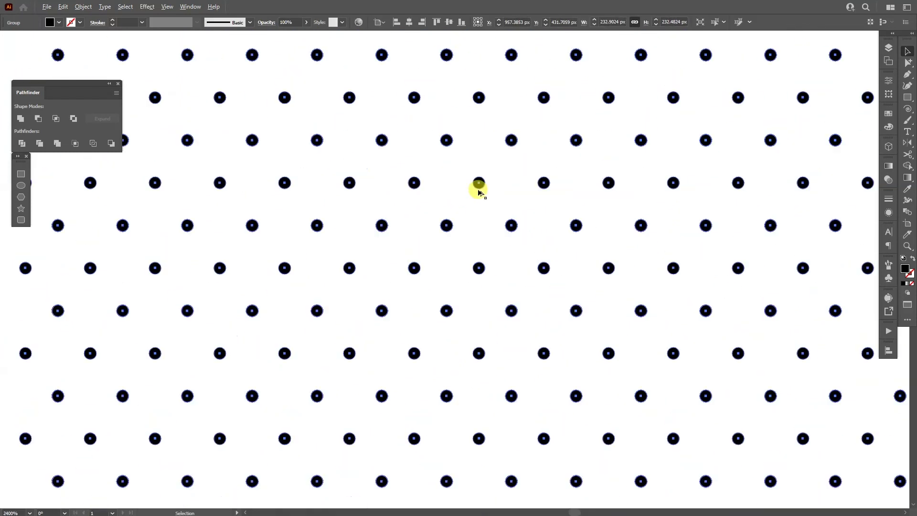
{"action": "scroll", "coordinate": [478, 188], "scroll_direction": "up", "scroll_amount": 3}
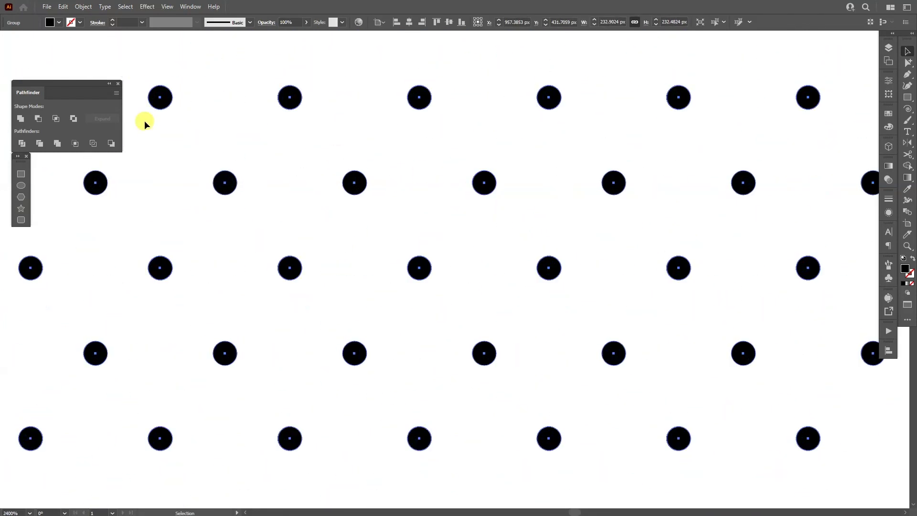
Merge the grouped dots with Pathfinder Unite and deselect them
{"action": "left_click", "coordinate": [20, 118]}
{"action": "scroll", "coordinate": [383, 197], "scroll_direction": "down", "scroll_amount": 6}
{"action": "left_click", "coordinate": [503, 260]}
{"action": "left_click_drag", "start_coordinate": [502, 268], "coordinate": [528, 252]}
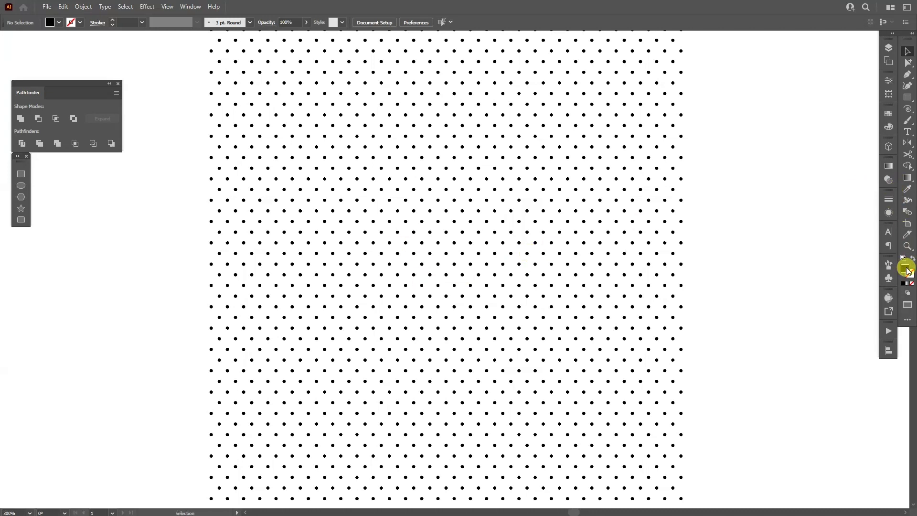
Swap fill and stroke to leave no fill, and set the stroke color to purple B800DE
{"action": "left_click", "coordinate": [912, 259]}
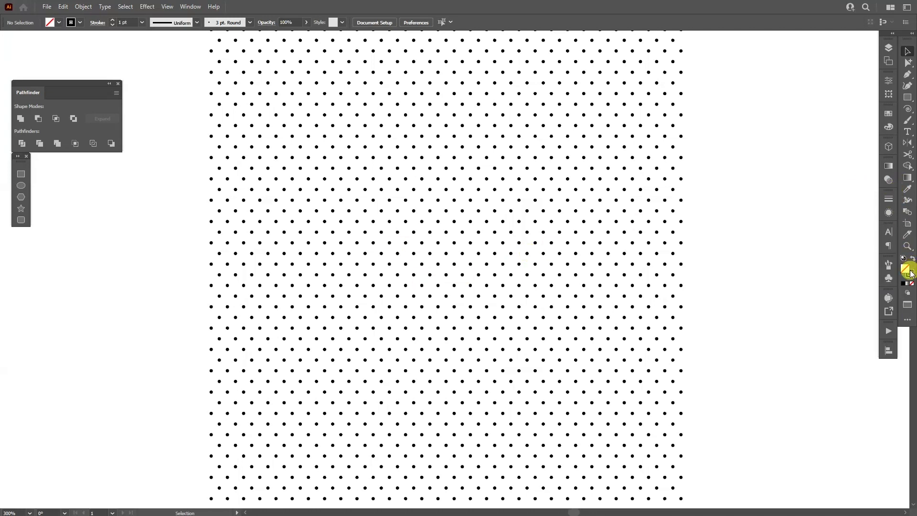
{"action": "left_click", "coordinate": [911, 274]}
{"action": "left_click", "coordinate": [855, 139]}
{"action": "left_click", "coordinate": [835, 126]}
{"action": "left_click", "coordinate": [841, 157]}
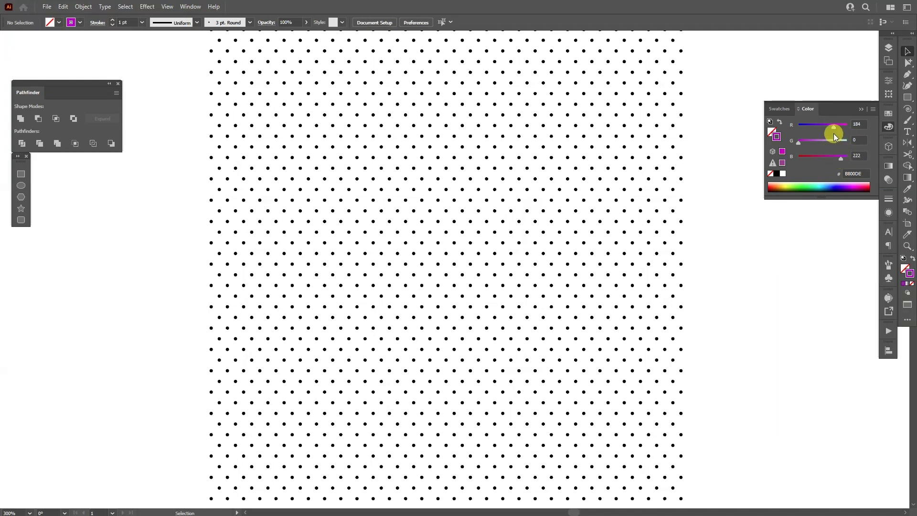
With the Pen tool, draw a vertical line about 115.5 px long between dot centers as the M's first leg
{"action": "left_click", "coordinate": [908, 84]}
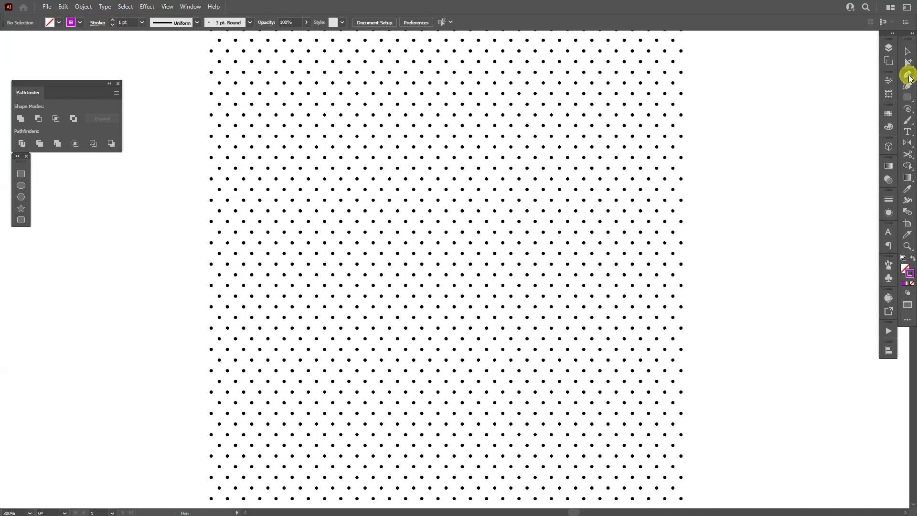
{"action": "mouse_move", "coordinate": [381, 298]}
{"action": "left_mouse_down"}
{"action": "mouse_move", "coordinate": [385, 268]}
{"action": "mouse_move", "coordinate": [394, 322]}
{"action": "mouse_move", "coordinate": [383, 291]}
{"action": "left_mouse_up"}
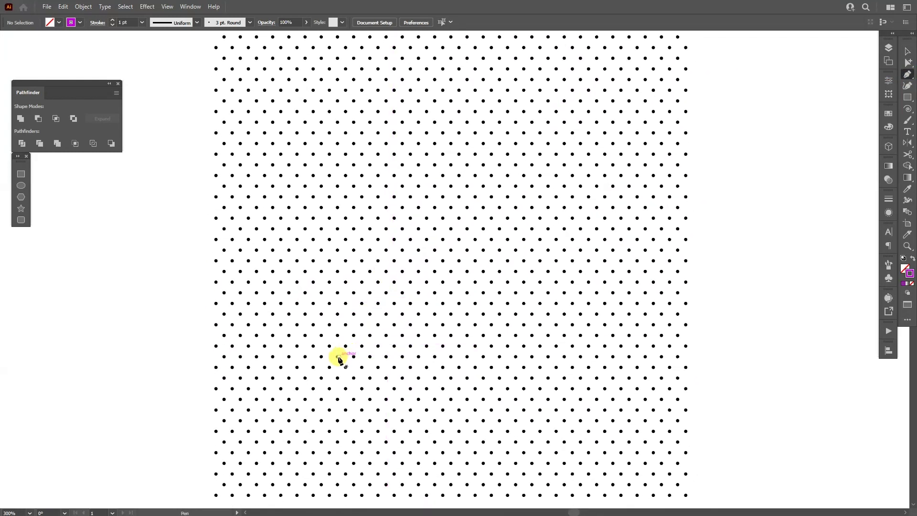
{"action": "scroll", "coordinate": [339, 360], "scroll_direction": "up", "scroll_amount": 6}
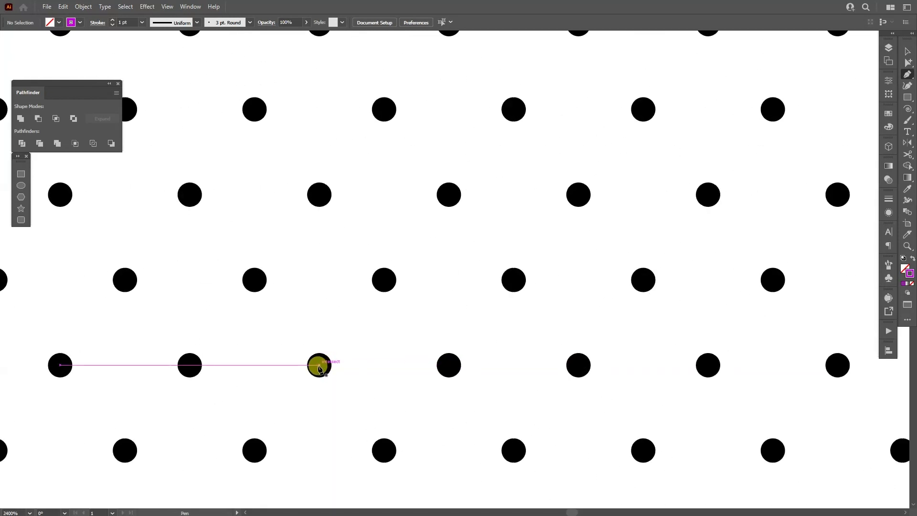
{"action": "left_click", "coordinate": [319, 366]}
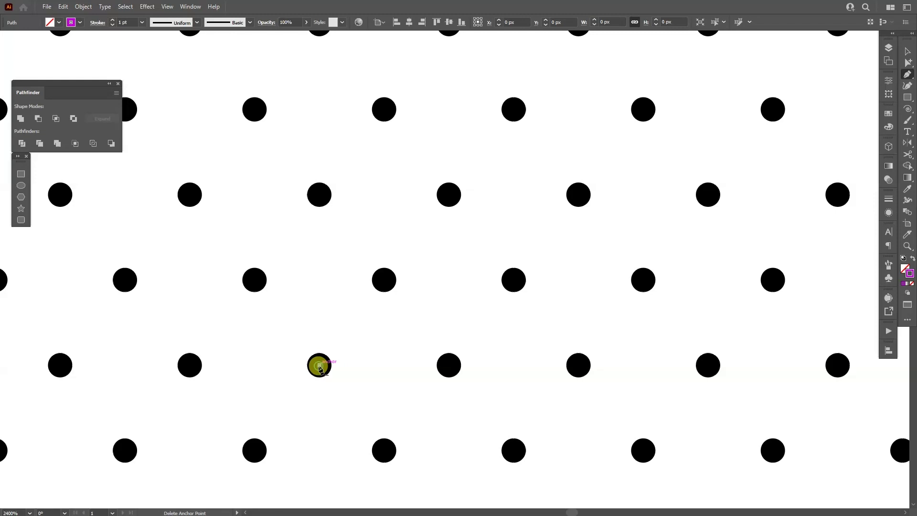
{"action": "scroll", "coordinate": [318, 364], "scroll_direction": "down", "scroll_amount": 6}
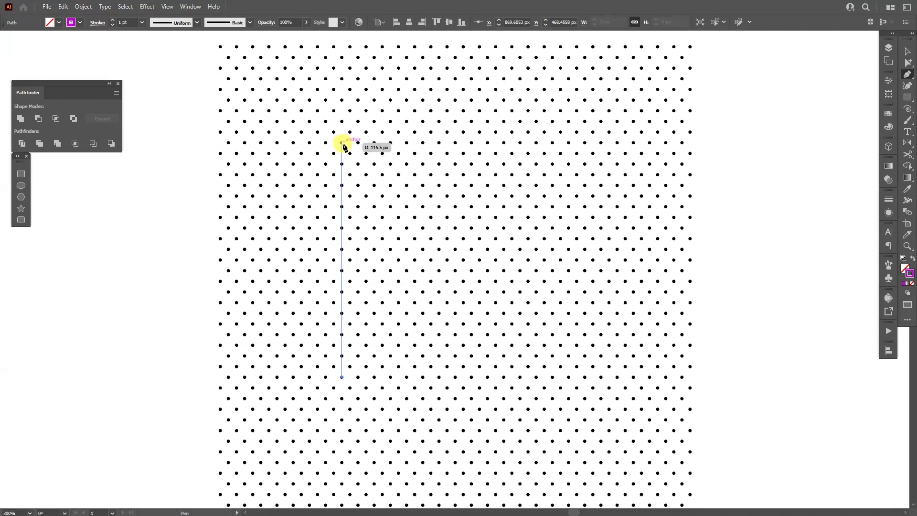
{"action": "scroll", "coordinate": [344, 145], "scroll_direction": "up", "scroll_amount": 8}
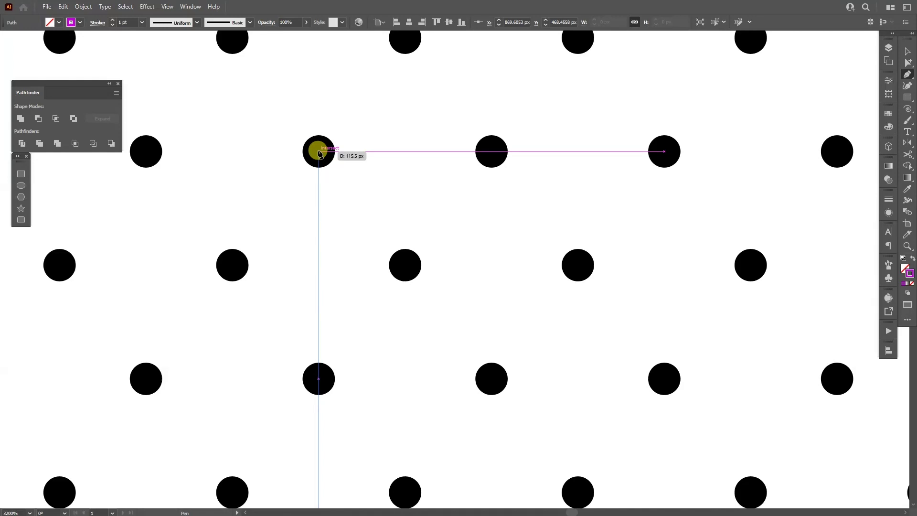
{"action": "left_click", "coordinate": [319, 151]}
{"action": "scroll", "coordinate": [319, 151], "scroll_direction": "down", "scroll_amount": 8}
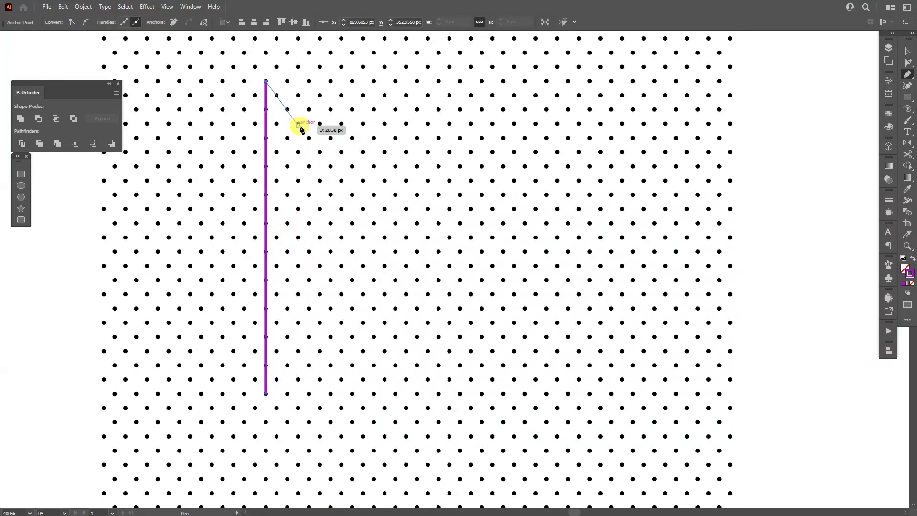
Continue the path through dot centers with two diagonals and a second vertical leg, finishing an M about 96 px wide
{"action": "scroll", "coordinate": [395, 253], "scroll_direction": "up", "scroll_amount": 5}
{"action": "left_click", "coordinate": [395, 252]}
{"action": "scroll", "coordinate": [394, 249], "scroll_direction": "down", "scroll_amount": 5}
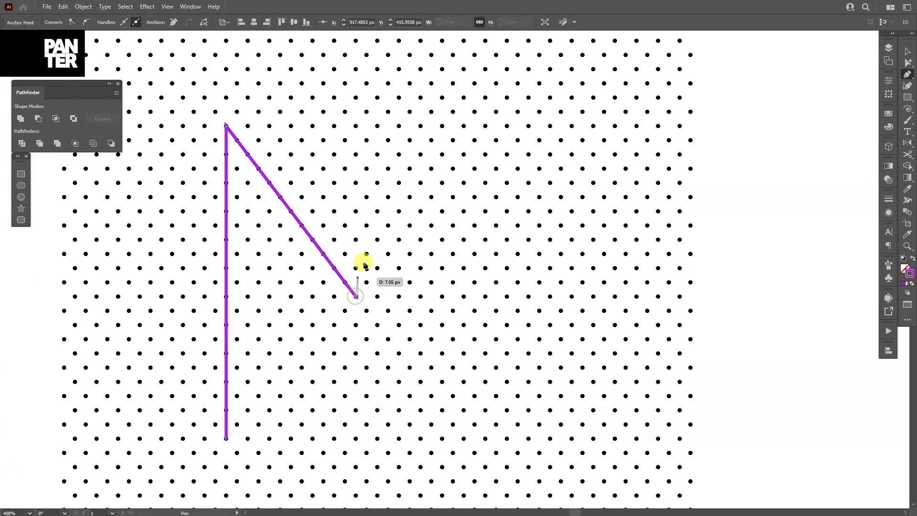
{"action": "scroll", "coordinate": [482, 121], "scroll_direction": "up", "scroll_amount": 5}
{"action": "left_click", "coordinate": [482, 122]}
{"action": "scroll", "coordinate": [482, 122], "scroll_direction": "down", "scroll_amount": 5}
{"action": "scroll", "coordinate": [481, 369], "scroll_direction": "up", "scroll_amount": 5}
{"action": "left_click", "coordinate": [383, 268]}
{"action": "scroll", "coordinate": [383, 269], "scroll_direction": "down", "scroll_amount": 5}
{"action": "left_click_drag", "start_coordinate": [436, 314], "coordinate": [437, 315]}
{"action": "key", "text": "v"}
{"action": "left_click_drag", "start_coordinate": [427, 207], "coordinate": [451, 224]}
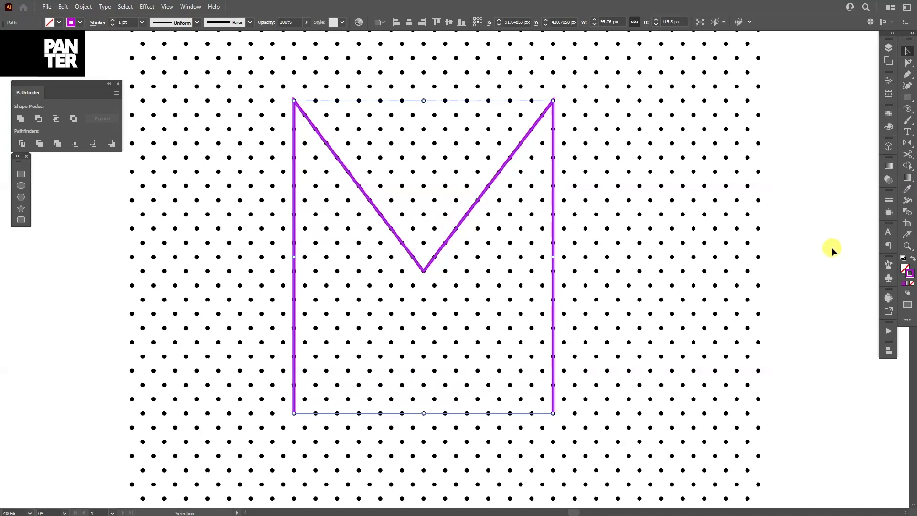
Align the M path and the dot grid to each other's horizontal and vertical centers
{"action": "left_click_drag", "start_coordinate": [753, 196], "coordinate": [317, 341]}
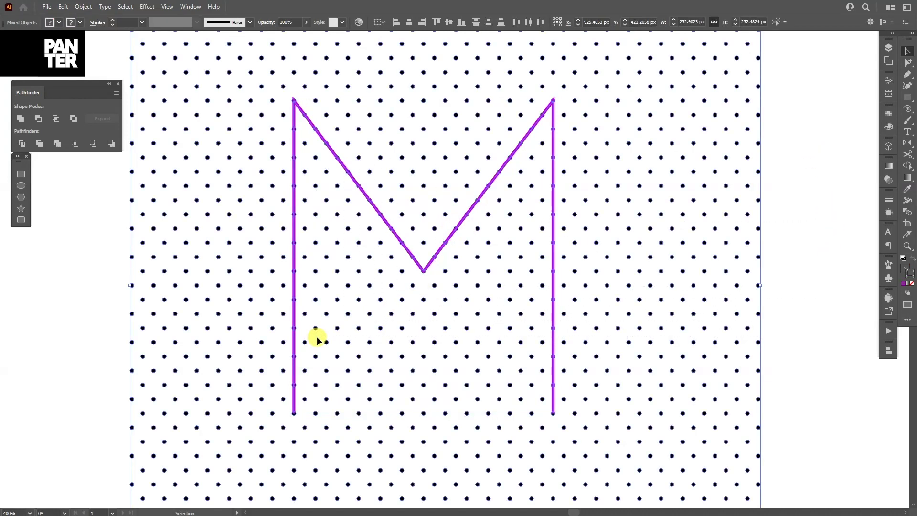
{"action": "left_click", "coordinate": [410, 27]}
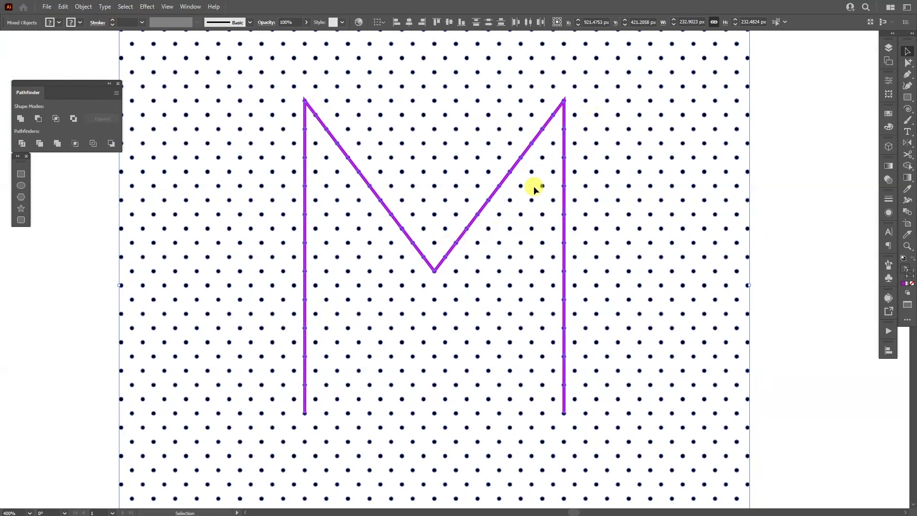
{"action": "key", "text": "ctrl+minus"}
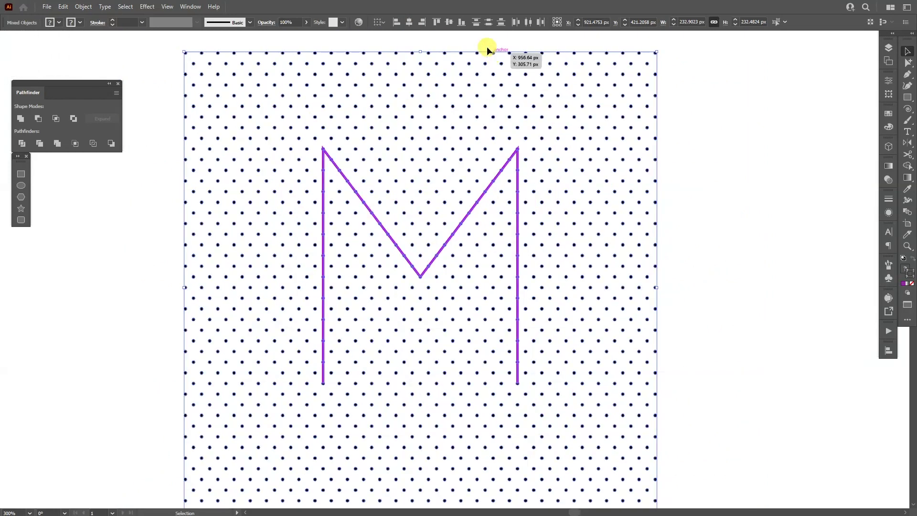
{"action": "left_click", "coordinate": [448, 23]}
{"action": "left_click", "coordinate": [737, 325]}
Duplicate the dot grid with its M twice in a row to the right, spaced about 280 px apart
{"action": "mouse_move", "coordinate": [677, 291]}
{"action": "left_mouse_down"}
{"action": "mouse_move", "coordinate": [678, 237]}
{"action": "mouse_move", "coordinate": [691, 289]}
{"action": "left_mouse_up"}
{"action": "key", "text": "ctrl+minus"}
{"action": "key", "text": "ctrl+a"}
{"action": "left_click_drag", "start_coordinate": [432, 256], "coordinate": [563, 268]}
{"action": "key", "text": "ctrl+minus"}
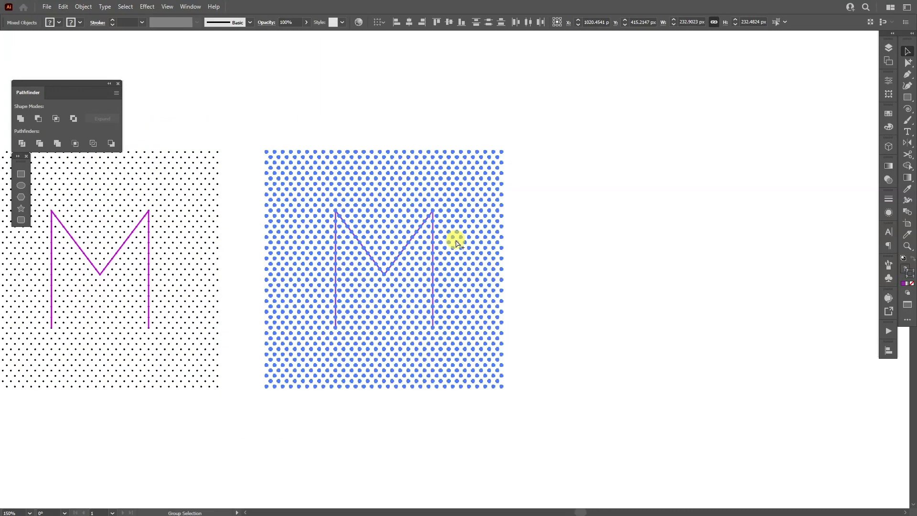
{"action": "key", "text": "ctrl+d"}
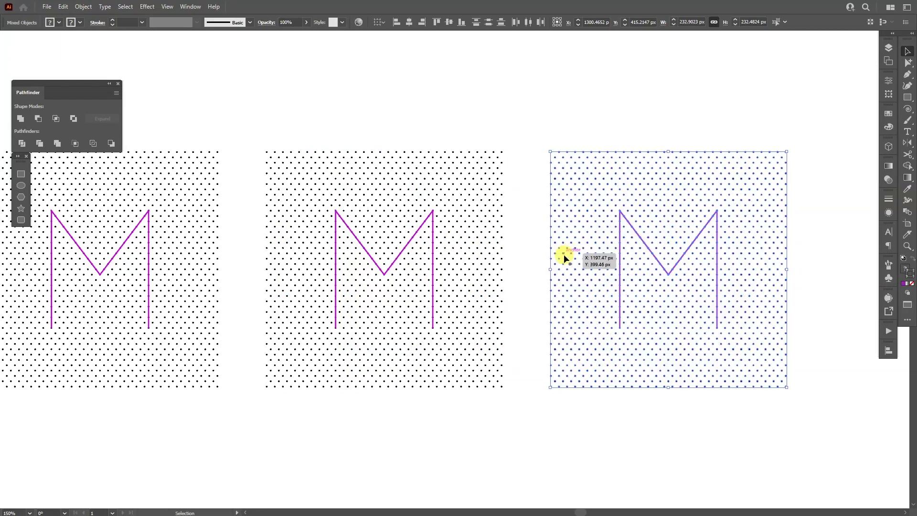
Enlarge the dots of the middle copy by offsetting their paths by 2 px with miter joins
{"action": "left_click", "coordinate": [412, 143]}
{"action": "scroll", "coordinate": [412, 144], "scroll_direction": "up", "scroll_amount": 1}
{"action": "left_click_drag", "start_coordinate": [503, 182], "coordinate": [266, 209]}
{"action": "scroll", "coordinate": [267, 207], "scroll_direction": "up", "scroll_amount": 2}
{"action": "left_click_drag", "start_coordinate": [344, 113], "coordinate": [268, 221]}
{"action": "left_click_drag", "start_coordinate": [331, 154], "coordinate": [278, 172]}
{"action": "left_click_drag", "start_coordinate": [429, 267], "coordinate": [459, 247]}
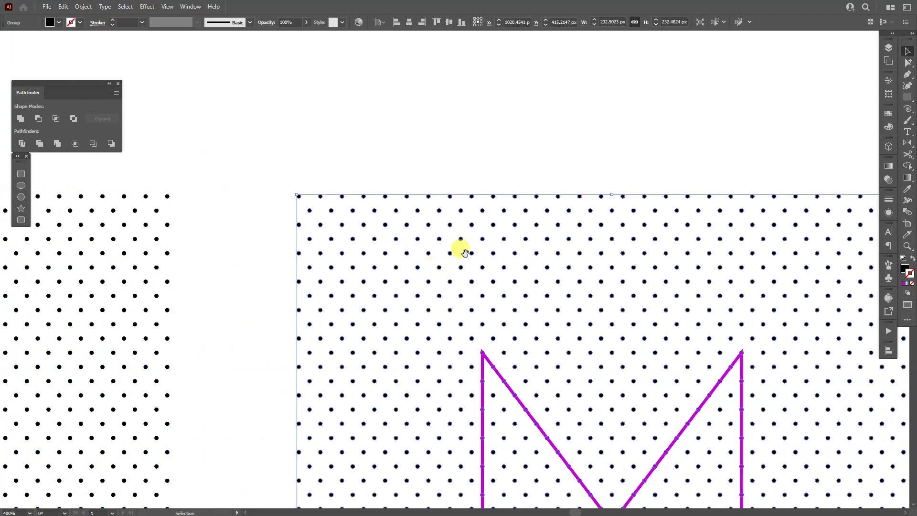
{"action": "scroll", "coordinate": [402, 234], "scroll_direction": "right", "scroll_amount": 3}
{"action": "left_click", "coordinate": [84, 7]}
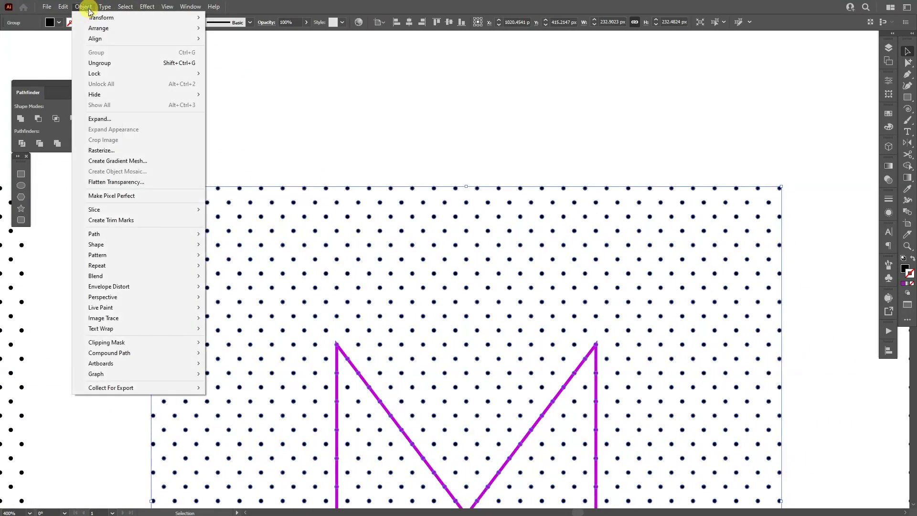
{"action": "mouse_move", "coordinate": [129, 234]}
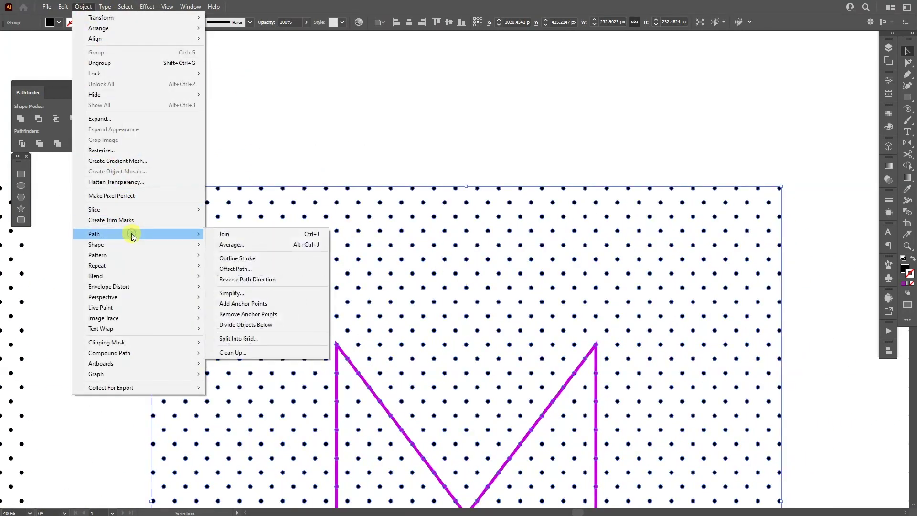
{"action": "left_click", "coordinate": [235, 269]}
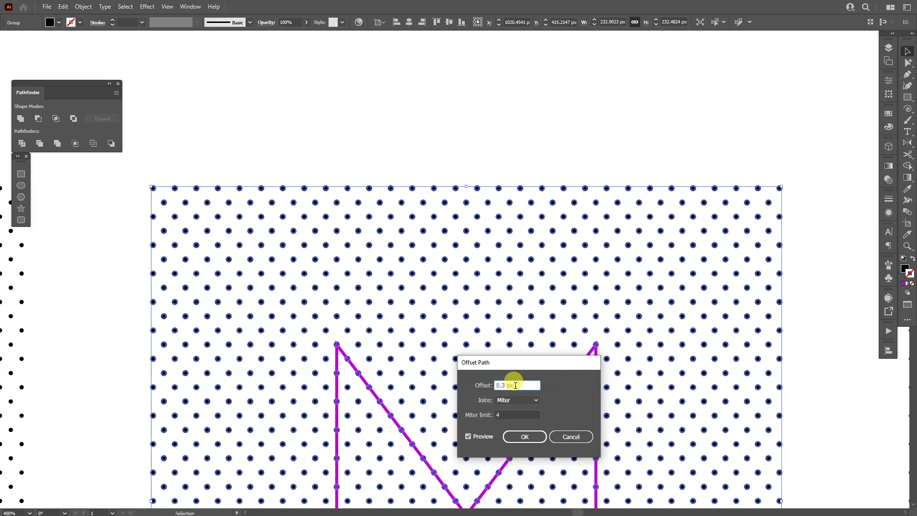
{"action": "type", "text": "1"}
{"action": "key", "text": "Up"}
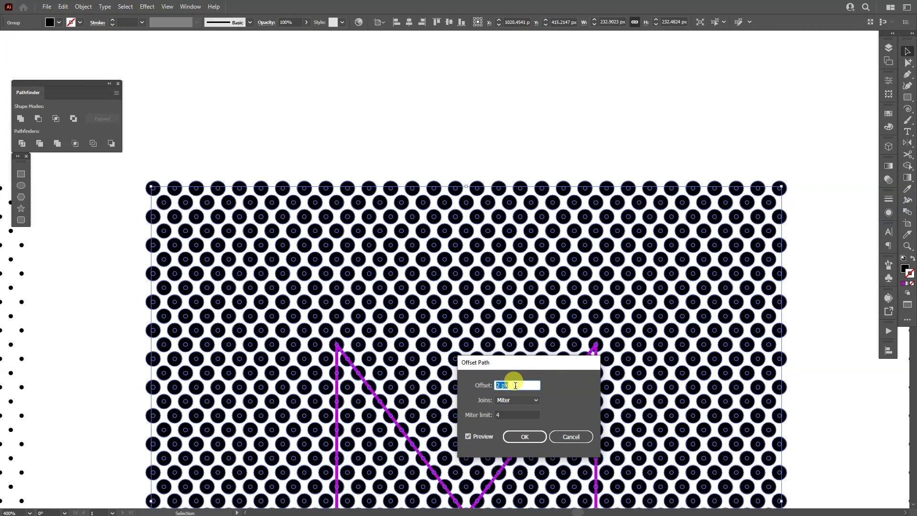
{"action": "left_click", "coordinate": [521, 432]}
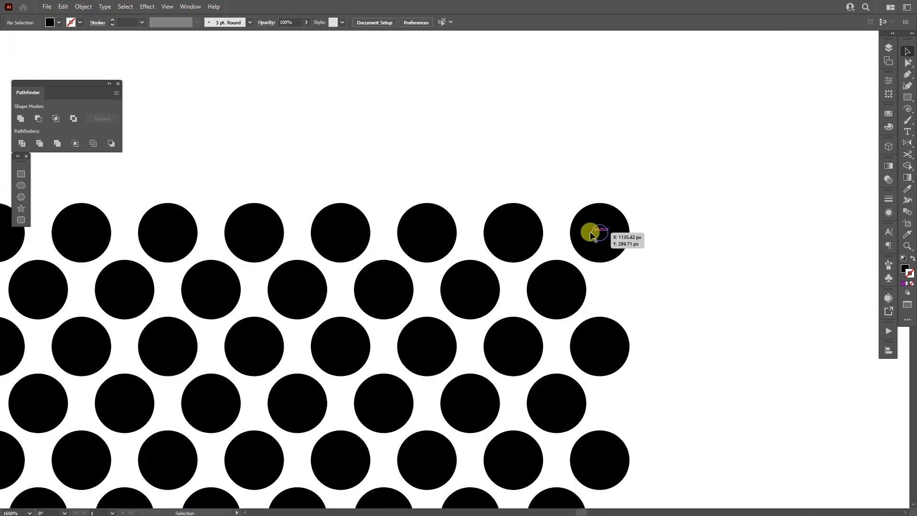
Unite the offset dots of the middle copy with their original inner circles using Pathfinder
{"action": "left_click", "coordinate": [590, 233]}
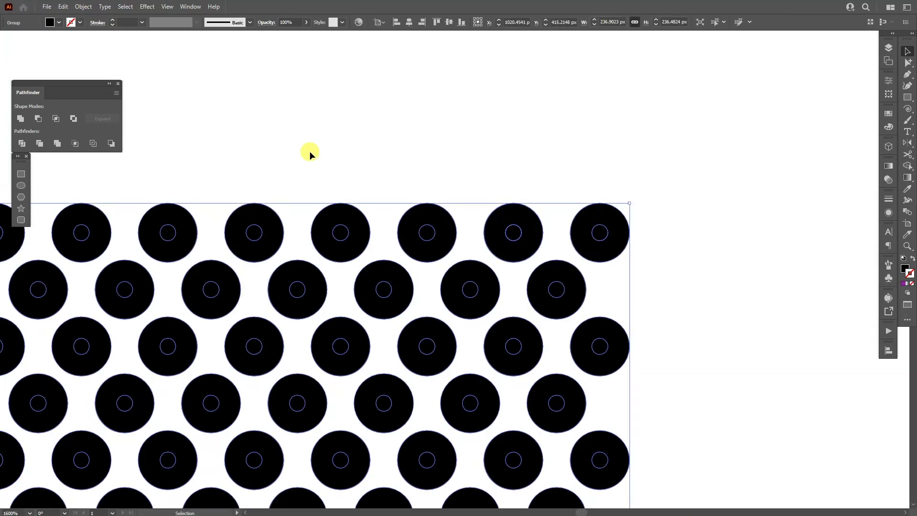
{"action": "left_click", "coordinate": [21, 123]}
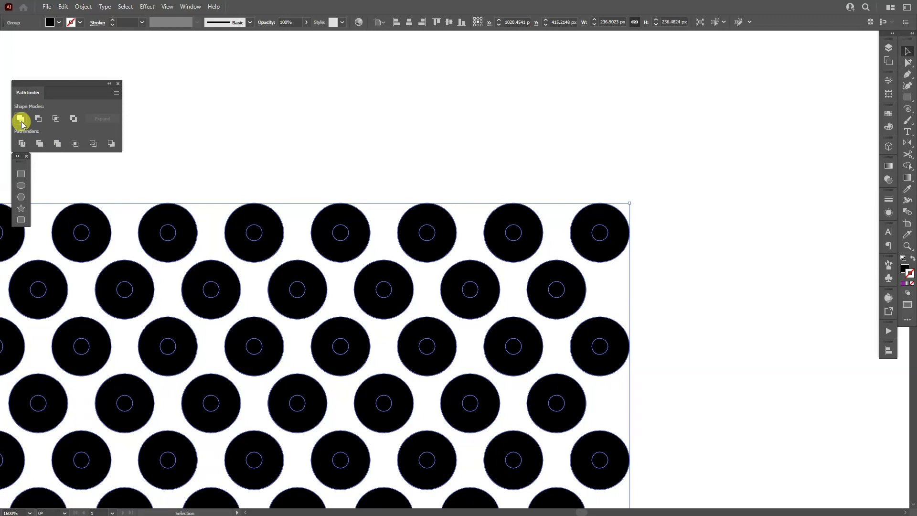
{"action": "left_click", "coordinate": [191, 8]}
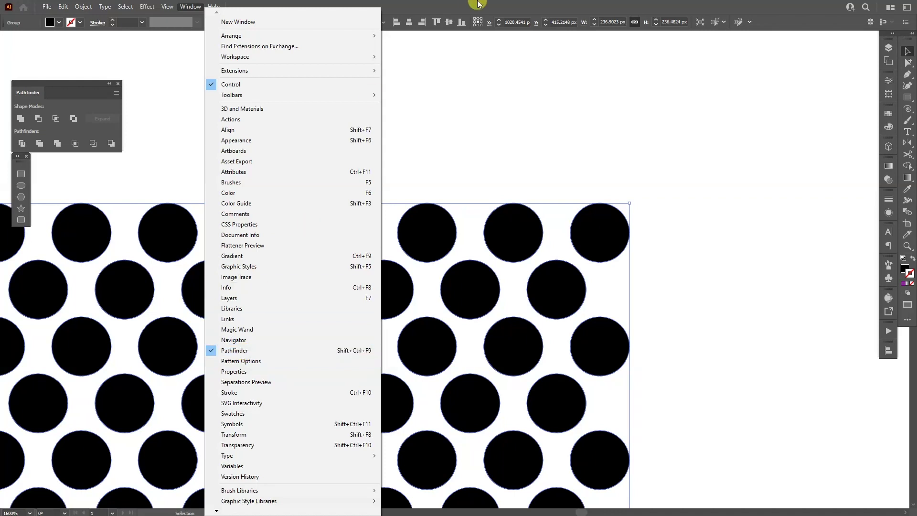
{"action": "left_click_drag", "start_coordinate": [282, 174], "coordinate": [334, 248]}
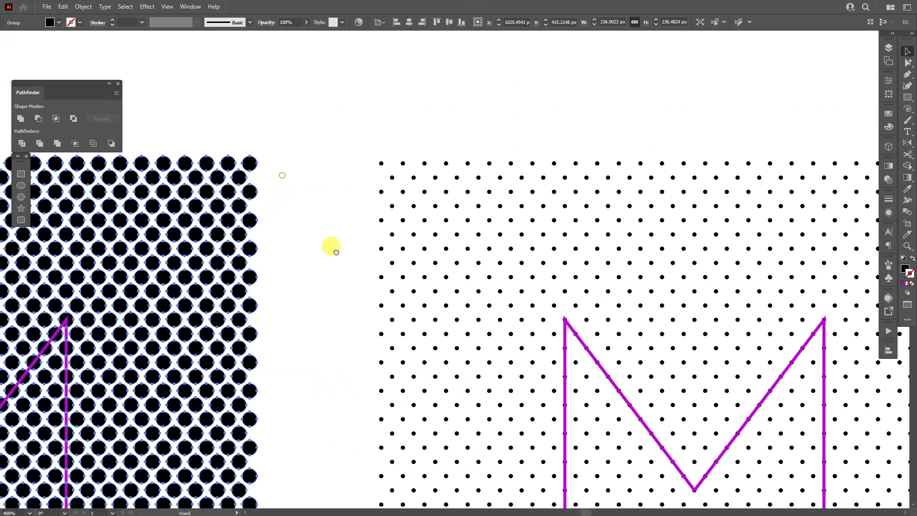
Enlarge the dots of the right copy by offsetting their paths by 1 px and unite them with the original circles
{"action": "scroll", "coordinate": [367, 151], "scroll_direction": "down", "scroll_amount": 1}
{"action": "scroll", "coordinate": [363, 150], "scroll_direction": "down", "scroll_amount": 2}
{"action": "scroll", "coordinate": [359, 149], "scroll_direction": "up", "scroll_amount": 4}
{"action": "left_click_drag", "start_coordinate": [354, 143], "coordinate": [503, 254]}
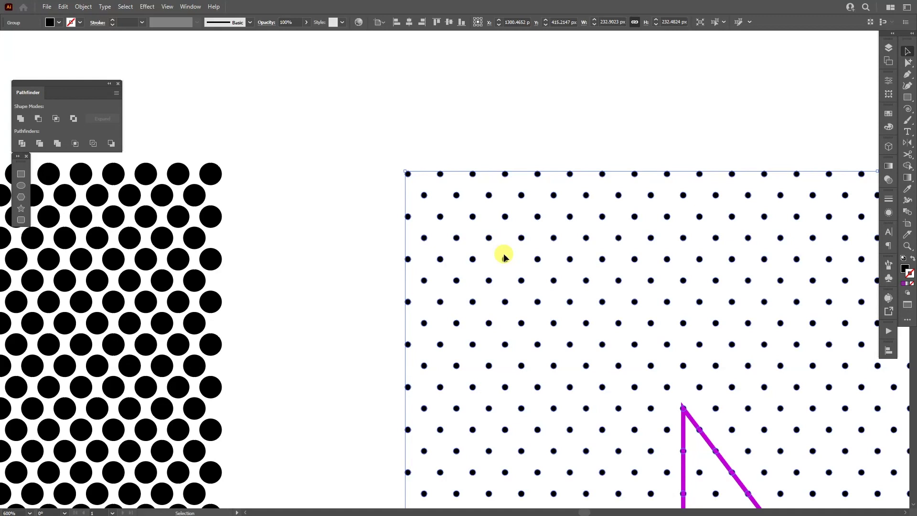
{"action": "left_click", "coordinate": [94, 7]}
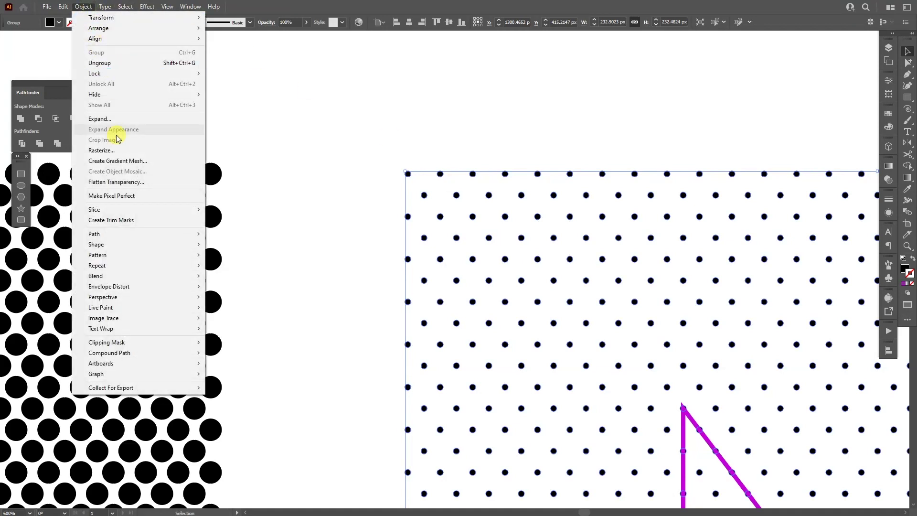
{"action": "mouse_move", "coordinate": [135, 236]}
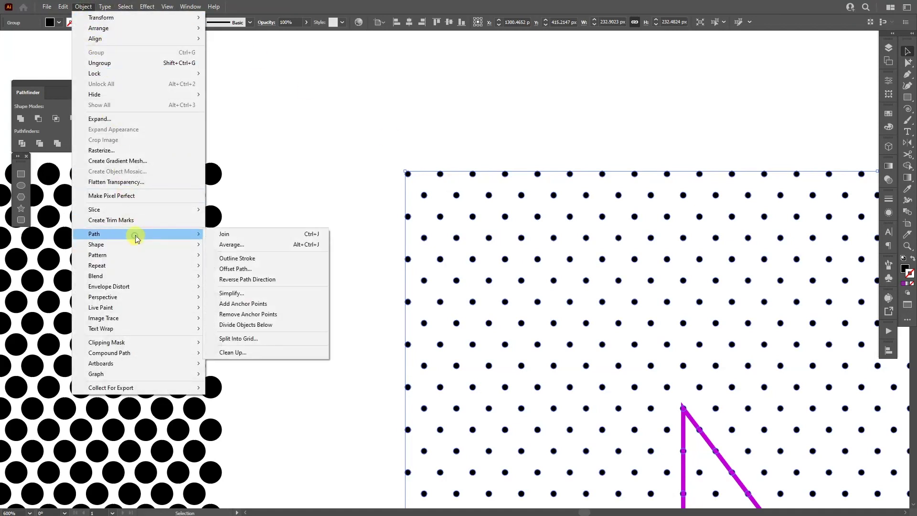
{"action": "left_click", "coordinate": [266, 268]}
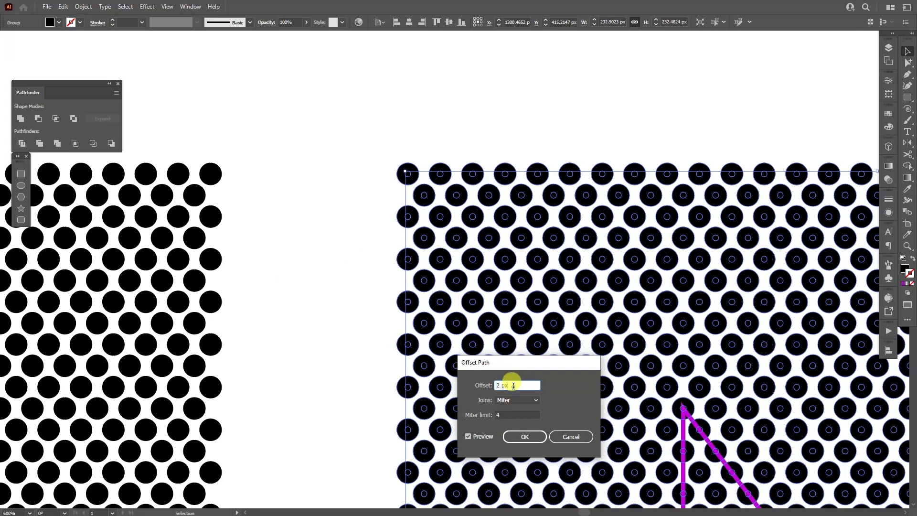
{"action": "key", "text": "Down"}
{"action": "left_click", "coordinate": [522, 438]}
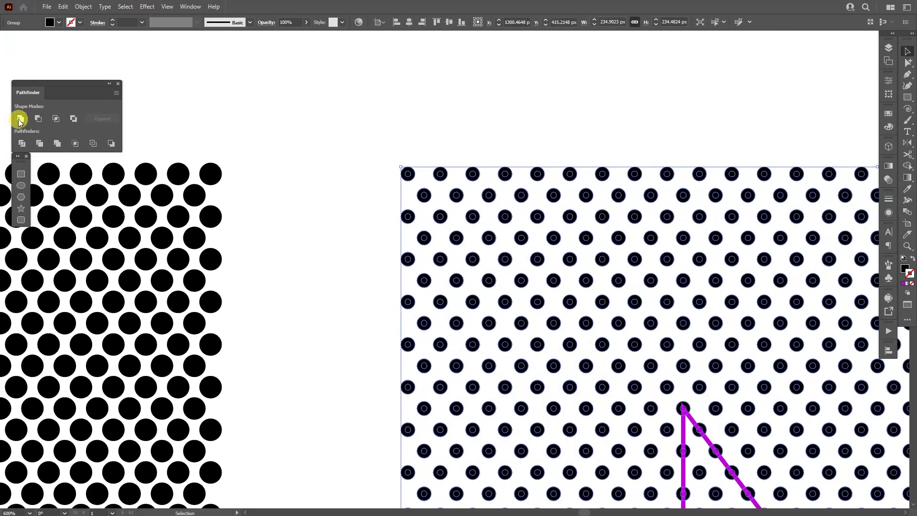
Ungroup the dots of the middle grid copy so they can be edited individually
{"action": "scroll", "coordinate": [512, 147], "scroll_direction": "down", "scroll_amount": 5}
{"action": "scroll", "coordinate": [391, 205], "scroll_direction": "up", "scroll_amount": 7}
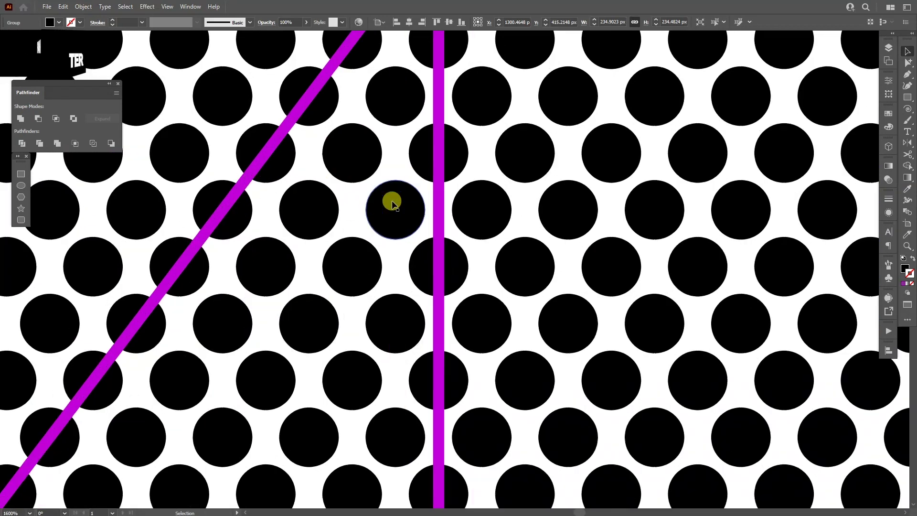
{"action": "scroll", "coordinate": [469, 210], "scroll_direction": "up", "scroll_amount": 1}
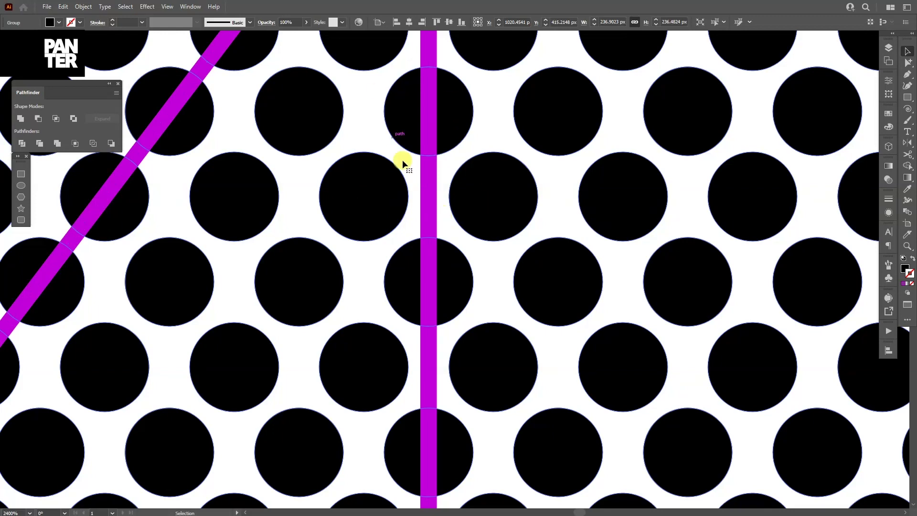
{"action": "scroll", "coordinate": [416, 185], "scroll_direction": "down", "scroll_amount": 6}
{"action": "key", "text": "ctrl+shift+a"}
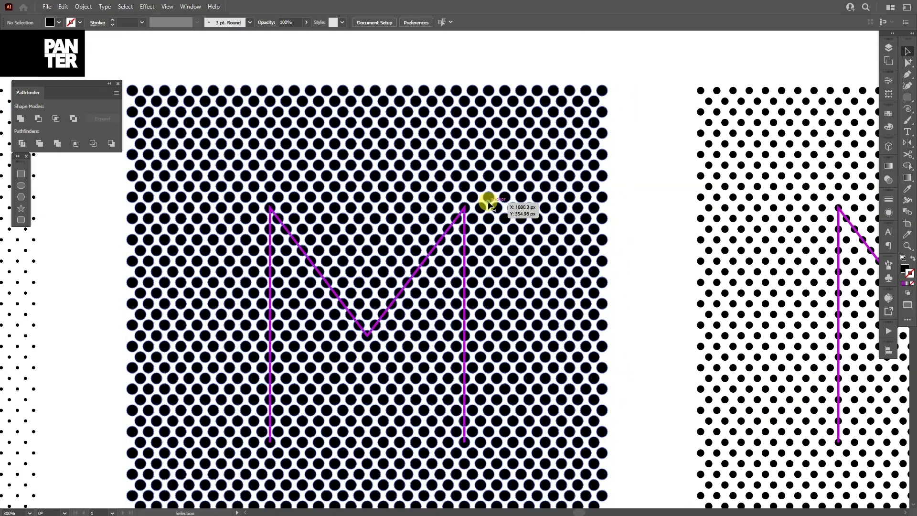
{"action": "left_click", "coordinate": [489, 204]}
{"action": "scroll", "coordinate": [496, 212], "scroll_direction": "up", "scroll_amount": 2}
{"action": "scroll", "coordinate": [483, 203], "scroll_direction": "down", "scroll_amount": 2}
{"action": "right_click", "coordinate": [491, 198]}
{"action": "left_click", "coordinate": [532, 274]}
{"action": "left_click", "coordinate": [643, 315]}
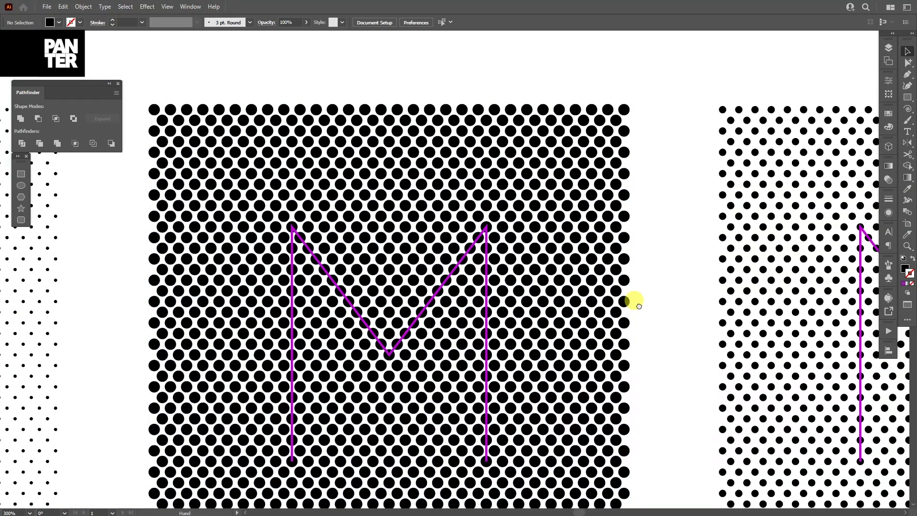
Delete the middle copy's dots to the right of the M and between its right leg and centre, keeping those along the path
{"action": "left_click_drag", "start_coordinate": [635, 301], "coordinate": [622, 269]}
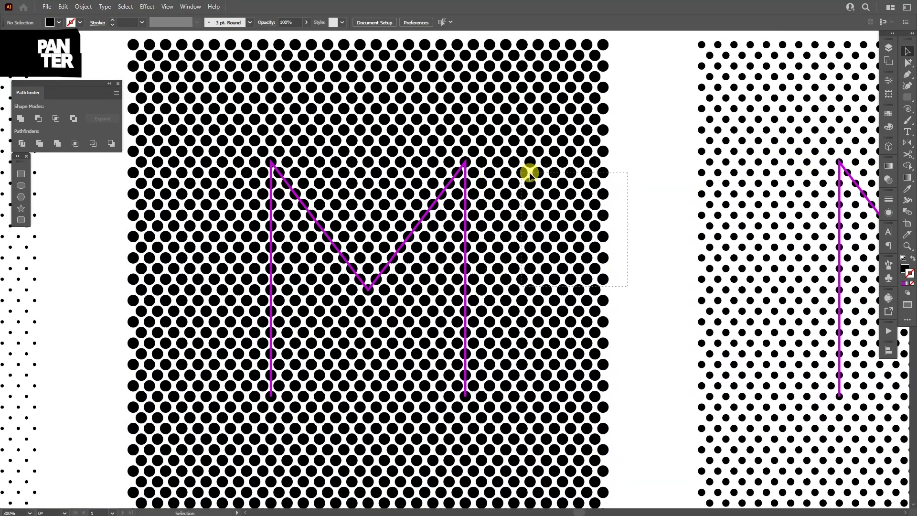
{"action": "scroll", "coordinate": [497, 215], "scroll_direction": "up", "scroll_amount": 2}
{"action": "scroll", "coordinate": [468, 246], "scroll_direction": "down", "scroll_amount": 1}
{"action": "left_click_drag", "start_coordinate": [376, 334], "coordinate": [334, 466]}
{"action": "key", "text": "Delete"}
{"action": "scroll", "coordinate": [428, 309], "scroll_direction": "up", "scroll_amount": 2}
{"action": "scroll", "coordinate": [430, 311], "scroll_direction": "down", "scroll_amount": 2}
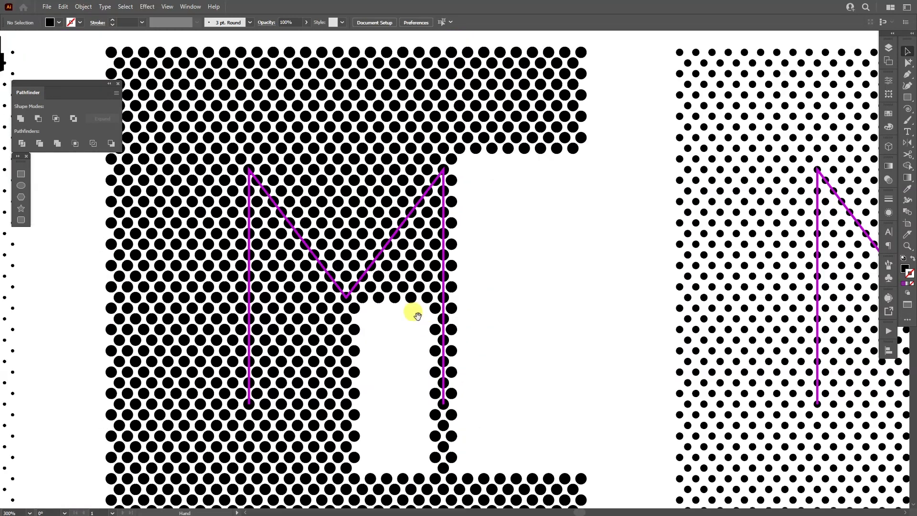
Delete the middle copy's dots below the M and the remaining ones between its legs under the diagonals
{"action": "left_click_drag", "start_coordinate": [418, 313], "coordinate": [484, 201]}
{"action": "left_click_drag", "start_coordinate": [657, 446], "coordinate": [164, 299]}
{"action": "key", "text": "Delete"}
{"action": "scroll", "coordinate": [490, 271], "scroll_direction": "up", "scroll_amount": 1}
{"action": "left_click_drag", "start_coordinate": [490, 196], "coordinate": [481, 246]}
{"action": "key", "text": "Delete"}
{"action": "left_click_drag", "start_coordinate": [452, 395], "coordinate": [384, 289]}
{"action": "key", "text": "Delete"}
{"action": "left_click_drag", "start_coordinate": [402, 383], "coordinate": [338, 255]}
{"action": "key", "text": "Delete"}
{"action": "scroll", "coordinate": [334, 287], "scroll_direction": "up", "scroll_amount": 1}
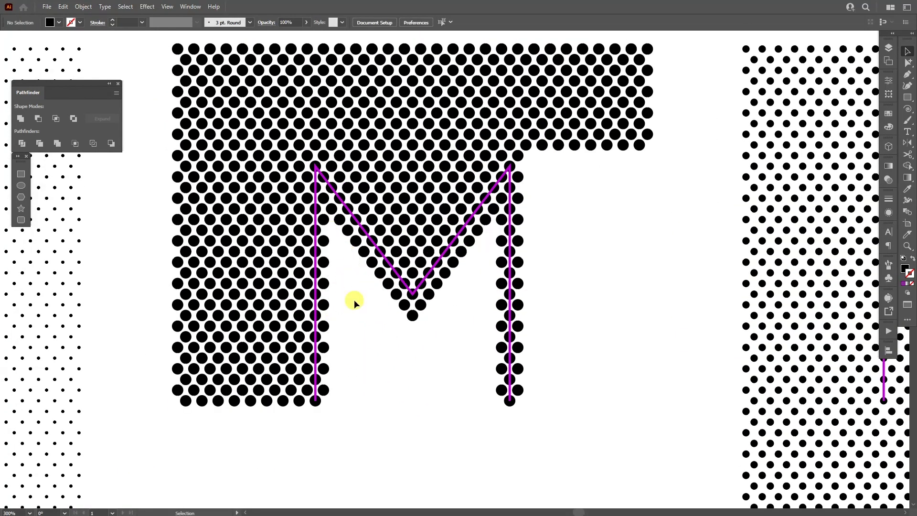
Delete the middle copy's dots above and to the left of the M, keeping a narrow border around the path
{"action": "scroll", "coordinate": [368, 296], "scroll_direction": "up", "scroll_amount": 1}
{"action": "scroll", "coordinate": [344, 291], "scroll_direction": "down", "scroll_amount": 1}
{"action": "left_click_drag", "start_coordinate": [669, 215], "coordinate": [534, 96]}
{"action": "key", "text": "Delete"}
{"action": "left_click_drag", "start_coordinate": [577, 70], "coordinate": [172, 196]}
{"action": "key", "text": "Delete"}
{"action": "left_click_drag", "start_coordinate": [172, 471], "coordinate": [304, 203]}
{"action": "key", "text": "Delete"}
Delete the middle copy's dots inside the M's upper V, keeping only those along the two diagonals
{"action": "scroll", "coordinate": [427, 388], "scroll_direction": "up", "scroll_amount": 1}
{"action": "left_click_drag", "start_coordinate": [553, 95], "coordinate": [507, 177]}
{"action": "key", "text": "Delete"}
{"action": "key", "text": "Delete"}
{"action": "left_click_drag", "start_coordinate": [348, 180], "coordinate": [495, 190]}
{"action": "key", "text": "Delete"}
{"action": "left_click_drag", "start_coordinate": [354, 199], "coordinate": [483, 219]}
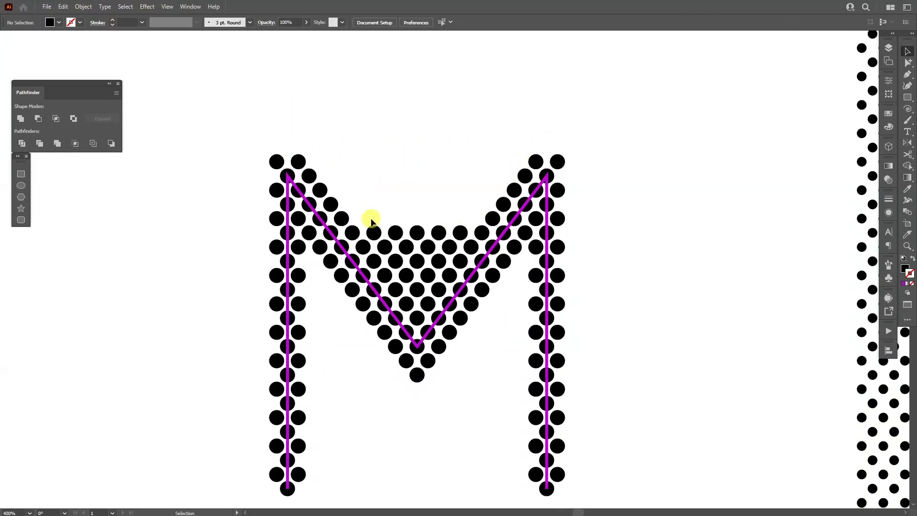
{"action": "left_click_drag", "start_coordinate": [371, 219], "coordinate": [466, 249]}
{"action": "key", "text": "Delete"}
{"action": "left_click_drag", "start_coordinate": [447, 258], "coordinate": [395, 292]}
{"action": "key", "text": "Delete"}
Move the purple M path aside to the left and delete the extra dots along the upper edges of the M's diagonals
{"action": "scroll", "coordinate": [406, 258], "scroll_direction": "down", "scroll_amount": 1}
{"action": "left_click_drag", "start_coordinate": [447, 279], "coordinate": [164, 270]}
{"action": "scroll", "coordinate": [399, 250], "scroll_direction": "up", "scroll_amount": 2}
{"action": "left_click_drag", "start_coordinate": [308, 106], "coordinate": [265, 139]}
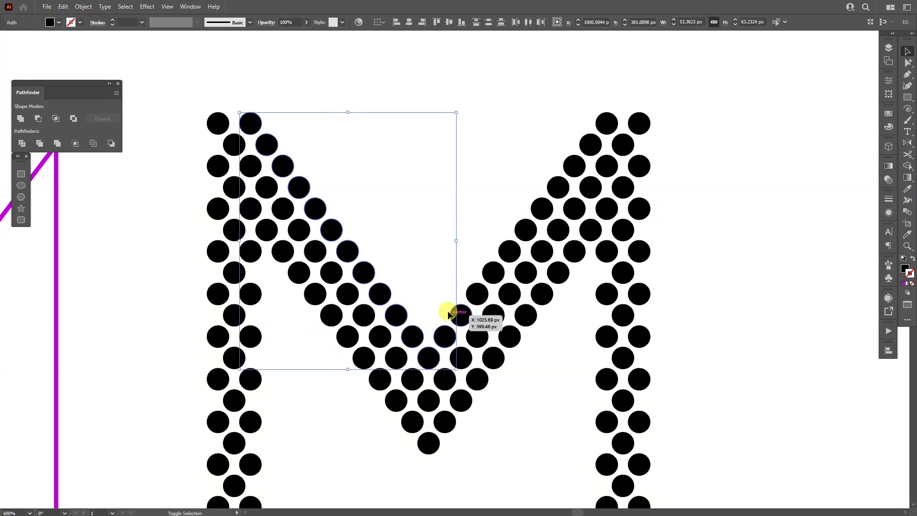
{"action": "key", "text": "Delete"}
{"action": "scroll", "coordinate": [565, 293], "scroll_direction": "down", "scroll_amount": 2}
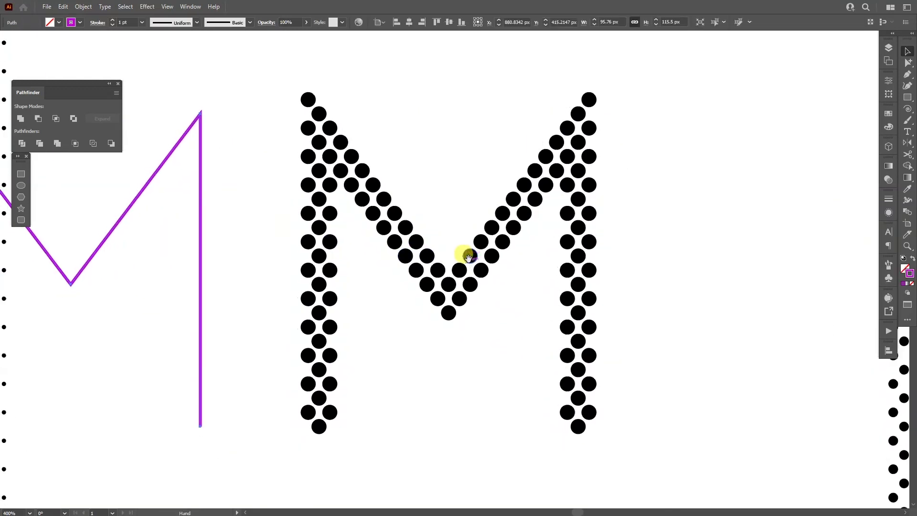
Group the remaining large dots of the M and fill them with the purple sampled from the M path
{"action": "left_click_drag", "start_coordinate": [268, 67], "coordinate": [625, 463]}
{"action": "right_click", "coordinate": [406, 218]}
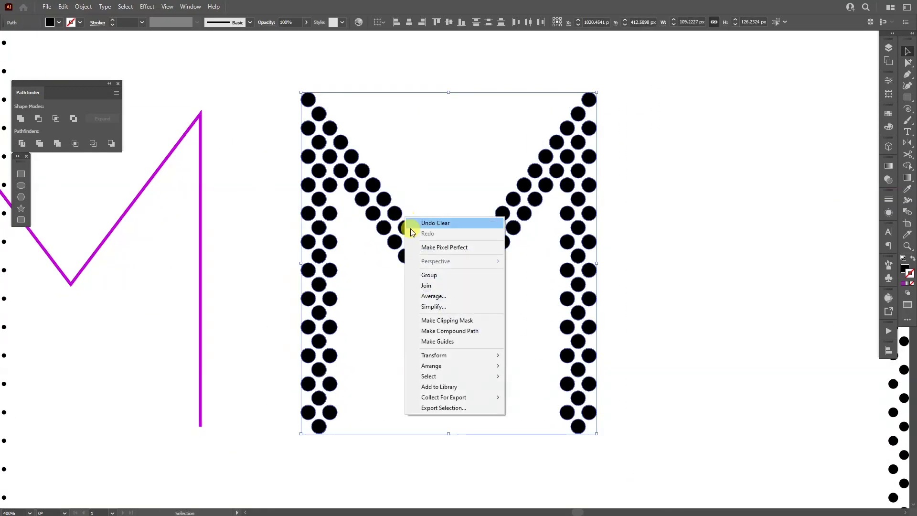
{"action": "left_click", "coordinate": [436, 277]}
{"action": "key", "text": "i"}
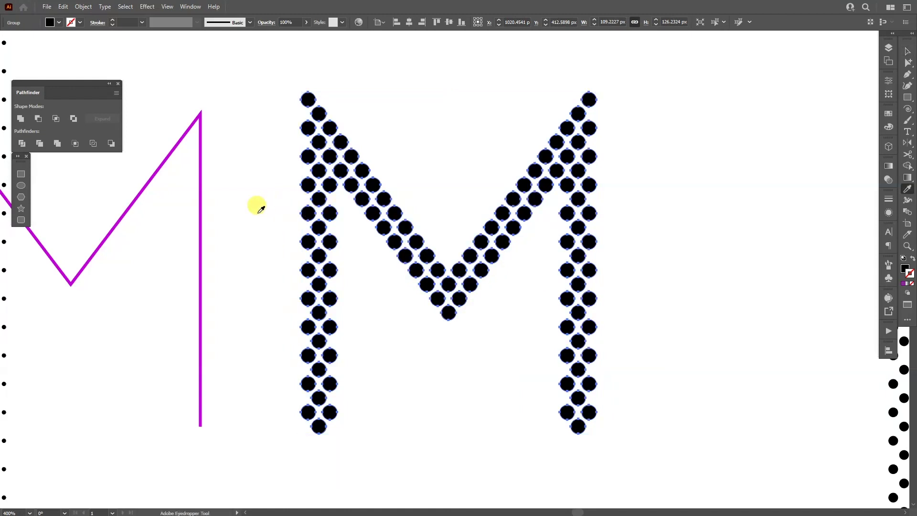
{"action": "left_click", "coordinate": [206, 219]}
{"action": "key", "text": "ctrl+z"}
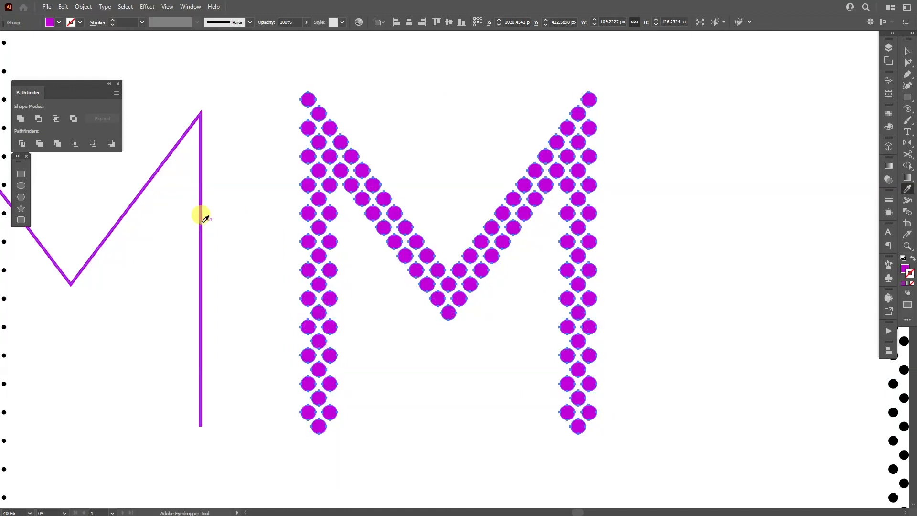
Delete the purple M path lying beside the large-dot M
{"action": "key", "text": "v"}
{"action": "left_click", "coordinate": [194, 303]}
{"action": "key", "text": "Delete"}
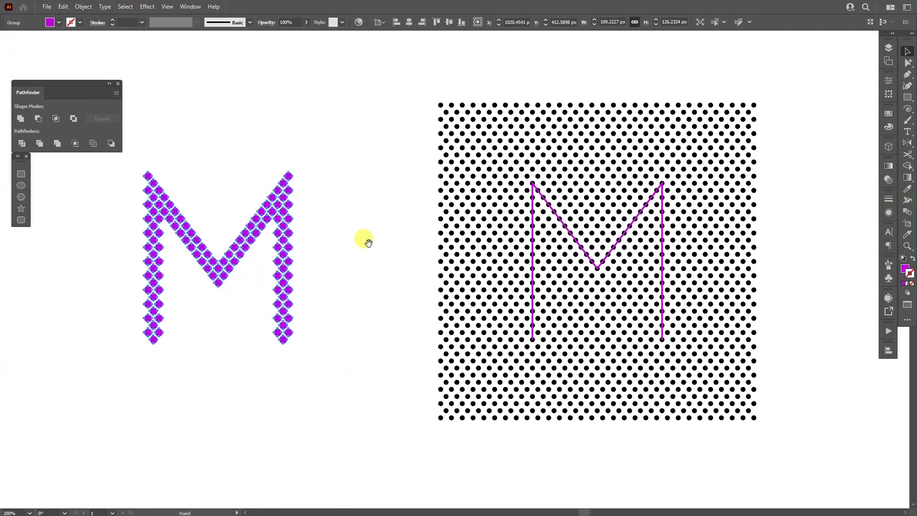
Delete the purple M path from the medium-dot grid on the right
{"action": "left_click_drag", "start_coordinate": [366, 240], "coordinate": [368, 244]}
{"action": "scroll", "coordinate": [227, 253], "scroll_direction": "up", "scroll_amount": 1}
{"action": "left_click_drag", "start_coordinate": [312, 232], "coordinate": [259, 242]}
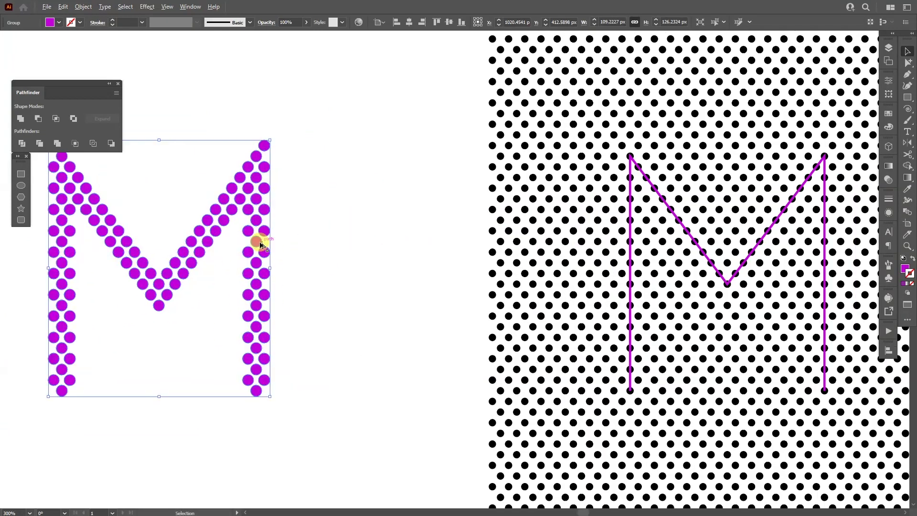
{"action": "scroll", "coordinate": [653, 243], "scroll_direction": "right", "scroll_amount": 4}
{"action": "left_click_drag", "start_coordinate": [549, 236], "coordinate": [317, 219]}
{"action": "key", "text": "Delete"}
Align the purple dotted M and the medium-dot grid by their horizontal centers
{"action": "scroll", "coordinate": [316, 217], "scroll_direction": "down", "scroll_amount": 1}
{"action": "left_click_drag", "start_coordinate": [221, 145], "coordinate": [585, 280]}
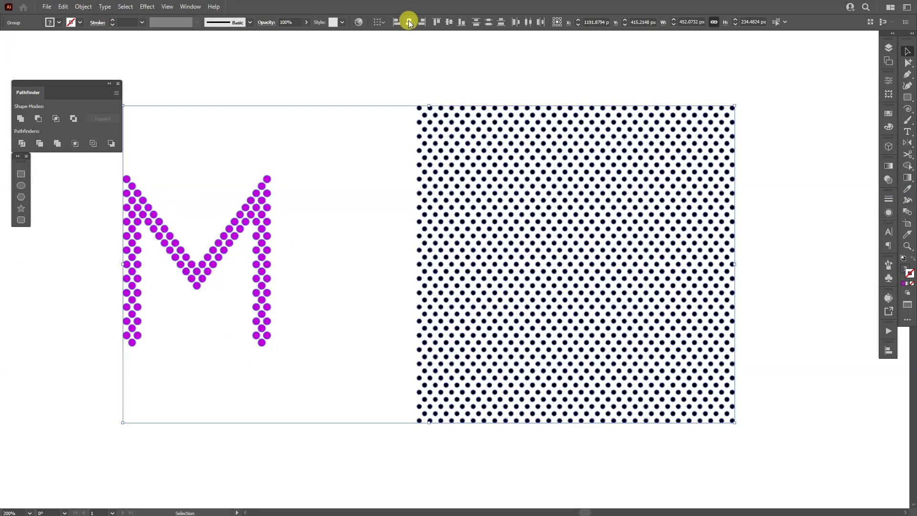
{"action": "left_click", "coordinate": [408, 22]}
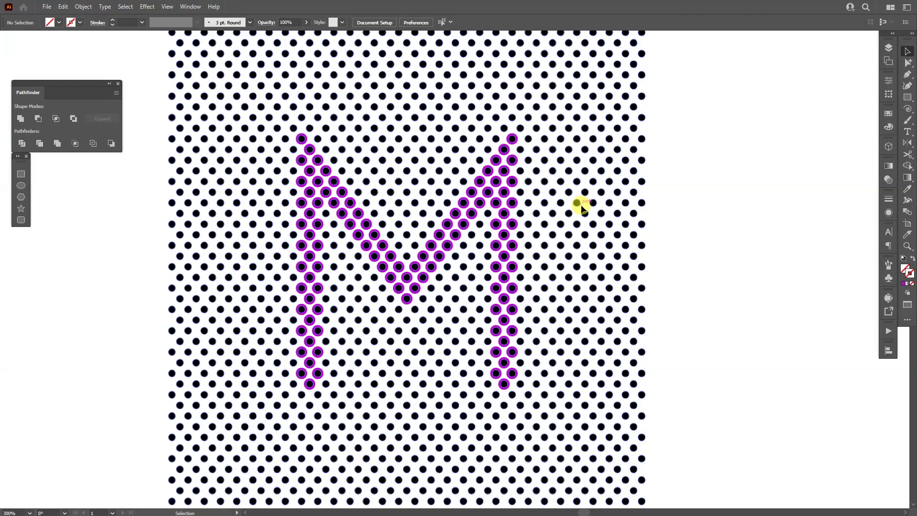
Ungroup the black dots of the medium-dot grid and deselect everything
{"action": "left_click", "coordinate": [581, 205]}
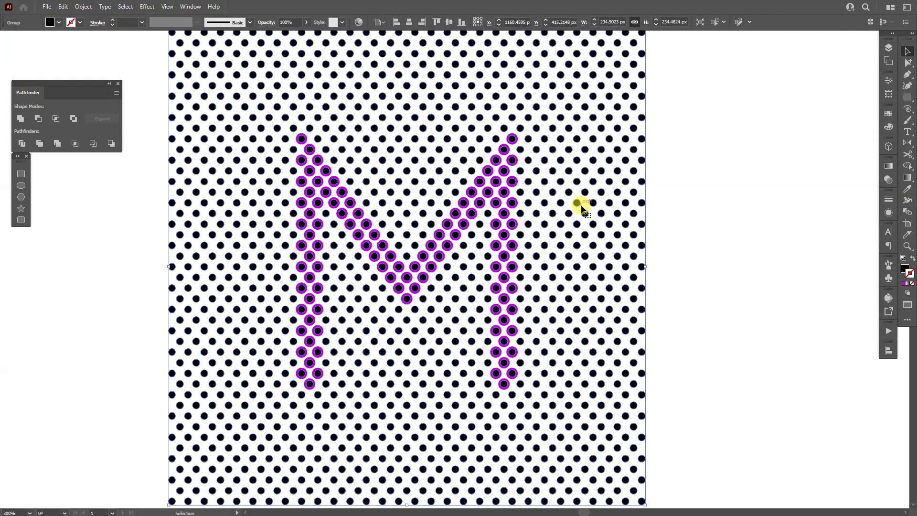
{"action": "right_click", "coordinate": [581, 206]}
{"action": "left_click", "coordinate": [618, 283]}
{"action": "left_click", "coordinate": [712, 281]}
{"action": "left_click_drag", "start_coordinate": [594, 248], "coordinate": [592, 233]}
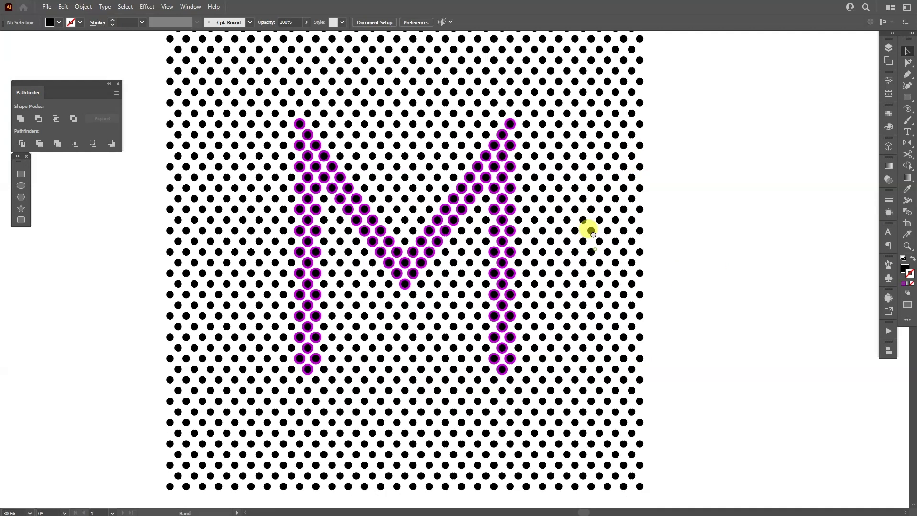
Delete the black grid dots to the right of and below the purple dotted M, keeping a narrow border
{"action": "scroll", "coordinate": [593, 233], "scroll_direction": "up", "scroll_amount": 4}
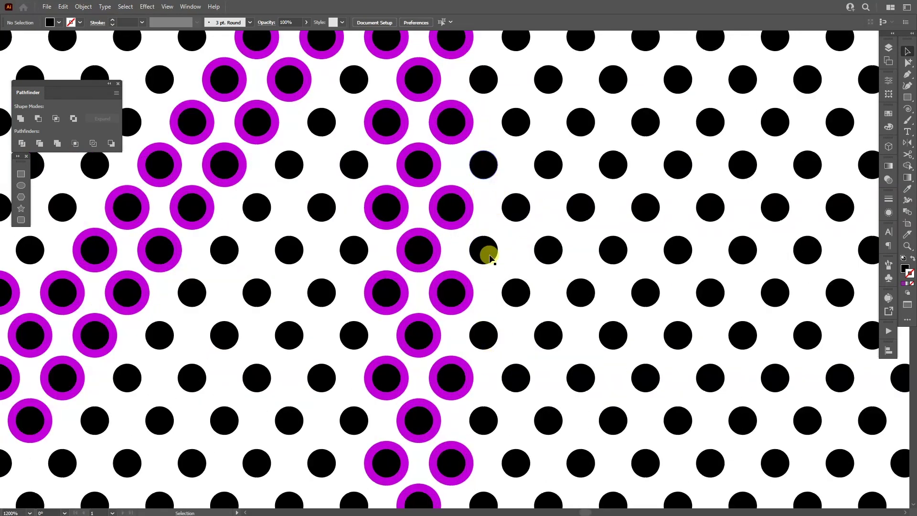
{"action": "scroll", "coordinate": [515, 273], "scroll_direction": "down", "scroll_amount": 3}
{"action": "left_click_drag", "start_coordinate": [754, 409], "coordinate": [500, 127]}
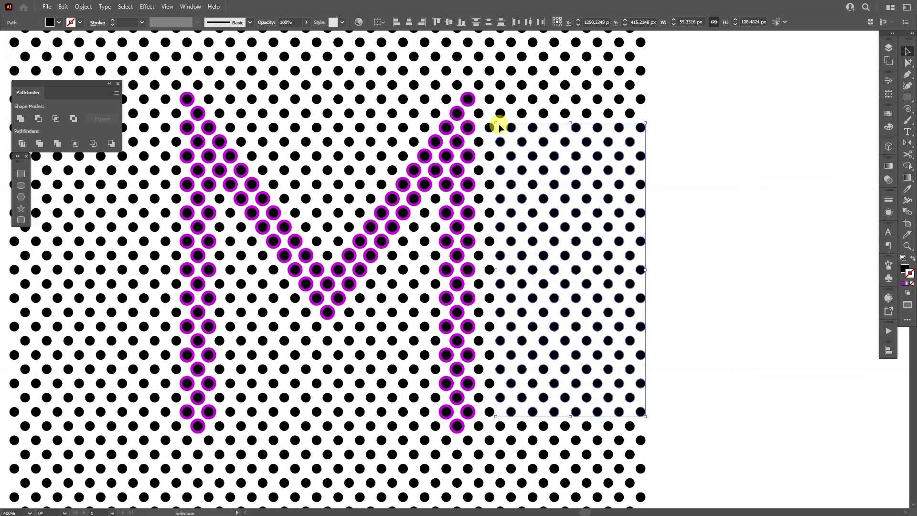
{"action": "key", "text": "Delete"}
{"action": "scroll", "coordinate": [500, 127], "scroll_direction": "down", "scroll_amount": 3}
{"action": "left_click_drag", "start_coordinate": [669, 480], "coordinate": [143, 382]}
{"action": "key", "text": "Delete"}
Delete the black grid dots above and to the left of the purple M, including the leftover outer rows
{"action": "left_click_drag", "start_coordinate": [702, 96], "coordinate": [118, 48]}
{"action": "key", "text": "Delete"}
{"action": "key", "text": "Delete"}
{"action": "left_click_drag", "start_coordinate": [118, 53], "coordinate": [277, 382]}
{"action": "key", "text": "Delete"}
{"action": "left_click_drag", "start_coordinate": [88, 361], "coordinate": [275, 505]}
{"action": "key", "text": "Delete"}
{"action": "left_click_drag", "start_coordinate": [636, 495], "coordinate": [267, 447]}
{"action": "key", "text": "Delete"}
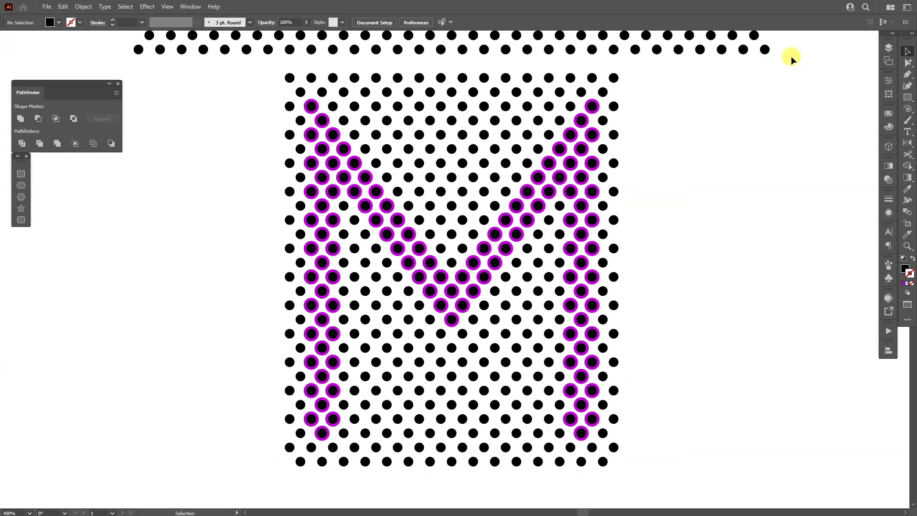
{"action": "left_click_drag", "start_coordinate": [791, 56], "coordinate": [129, 33]}
{"action": "key", "text": "Delete"}
Delete the black dots between the M's legs, keeping a one-dot border along the legs and diagonals
{"action": "left_click_drag", "start_coordinate": [538, 479], "coordinate": [363, 370]}
{"action": "key", "text": "Delete"}
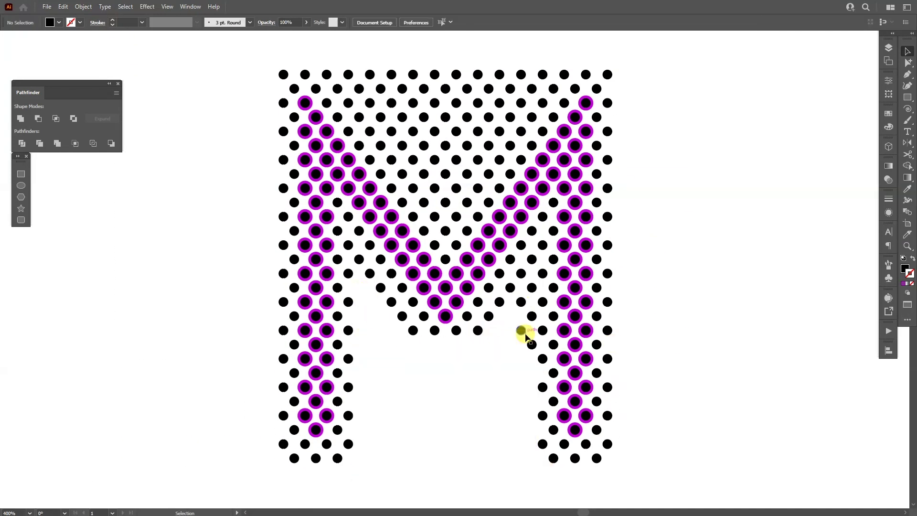
{"action": "left_click", "coordinate": [531, 287]}
{"action": "key", "text": "Delete"}
Delete the black dots inside the M's upper V and the extra row above its top corners
{"action": "left_click_drag", "start_coordinate": [551, 65], "coordinate": [347, 77]}
{"action": "key", "text": "Delete"}
{"action": "left_click_drag", "start_coordinate": [354, 79], "coordinate": [528, 105]}
{"action": "key", "text": "Delete"}
{"action": "left_click_drag", "start_coordinate": [385, 112], "coordinate": [507, 142]}
{"action": "key", "text": "Delete"}
{"action": "left_click_drag", "start_coordinate": [607, 60], "coordinate": [545, 79]}
{"action": "key", "text": "Delete"}
{"action": "left_click_drag", "start_coordinate": [353, 57], "coordinate": [291, 79]}
{"action": "key", "text": "Delete"}
Copy the three bottom border dots of the right leg beneath the V's tip and delete the surplus dots around it
{"action": "left_click_drag", "start_coordinate": [576, 457], "coordinate": [457, 342]}
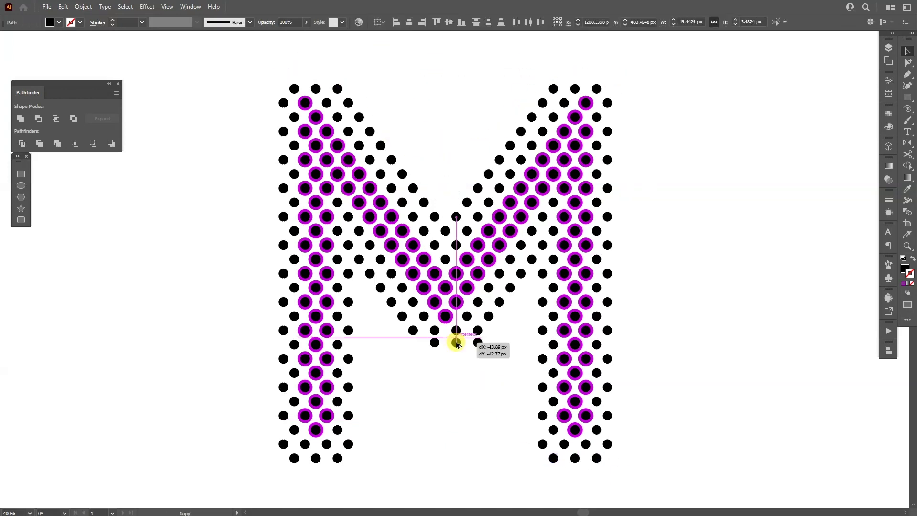
{"action": "scroll", "coordinate": [467, 349], "scroll_direction": "up", "scroll_amount": 3}
{"action": "scroll", "coordinate": [451, 346], "scroll_direction": "down", "scroll_amount": 3}
{"action": "left_click_drag", "start_coordinate": [652, 482], "coordinate": [224, 87]}
{"action": "left_click", "coordinate": [457, 344]}
{"action": "left_click", "coordinate": [468, 329], "text": "shift"}
{"action": "left_click", "coordinate": [479, 316], "text": "shift"}
{"action": "key", "text": "Delete"}
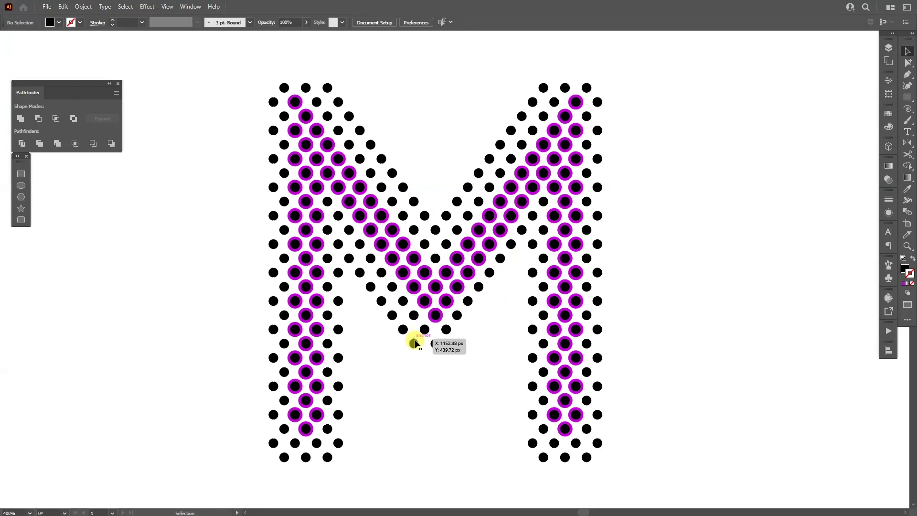
{"action": "left_click", "coordinate": [413, 344]}
{"action": "key", "text": "Delete"}
Delete the surplus border dots above the V's inner point and near the inner top corners of the M
{"action": "left_click", "coordinate": [435, 229]}
{"action": "key", "text": "Delete"}
{"action": "left_click", "coordinate": [543, 87]}
{"action": "key", "text": "Delete"}
{"action": "left_click", "coordinate": [359, 130]}
{"action": "key", "text": "Delete"}
{"action": "left_click_drag", "start_coordinate": [635, 221], "coordinate": [646, 218]}
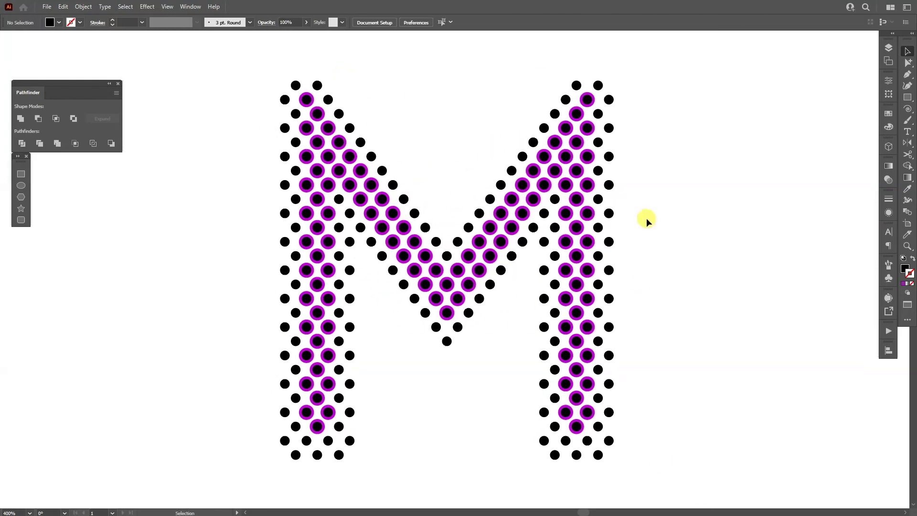
{"action": "left_click_drag", "start_coordinate": [674, 271], "coordinate": [671, 277]}
Group all dots of the M and recolor them black by sampling a border dot with the Eyedropper
{"action": "left_click_drag", "start_coordinate": [218, 72], "coordinate": [716, 487]}
{"action": "right_click", "coordinate": [441, 275]}
{"action": "left_click", "coordinate": [481, 347]}
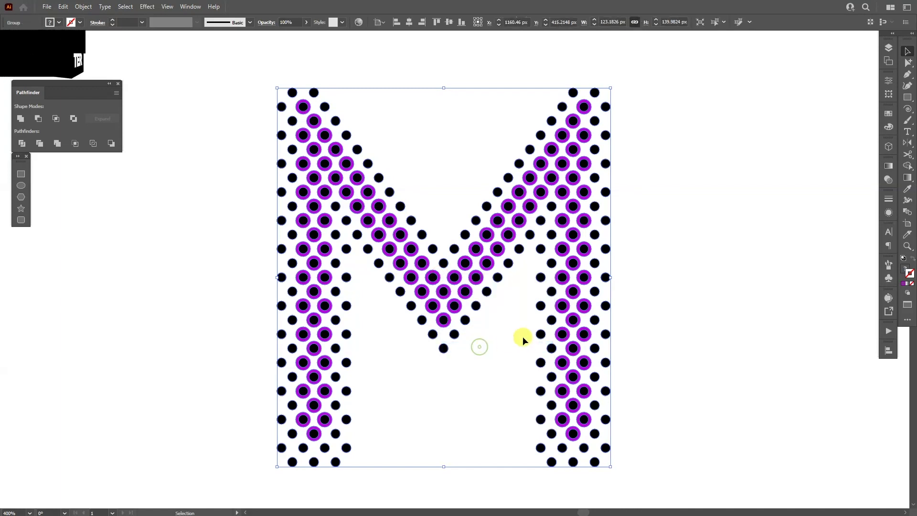
{"action": "left_click", "coordinate": [909, 238]}
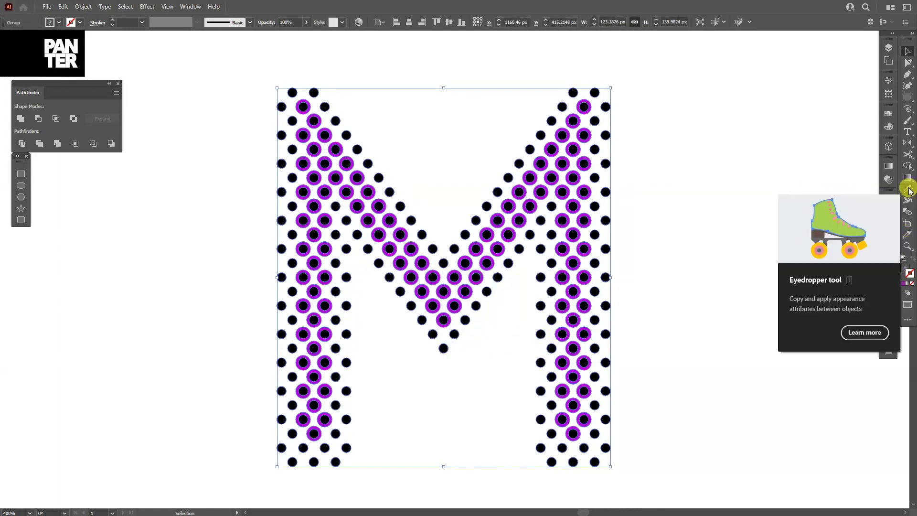
{"action": "left_click", "coordinate": [509, 262]}
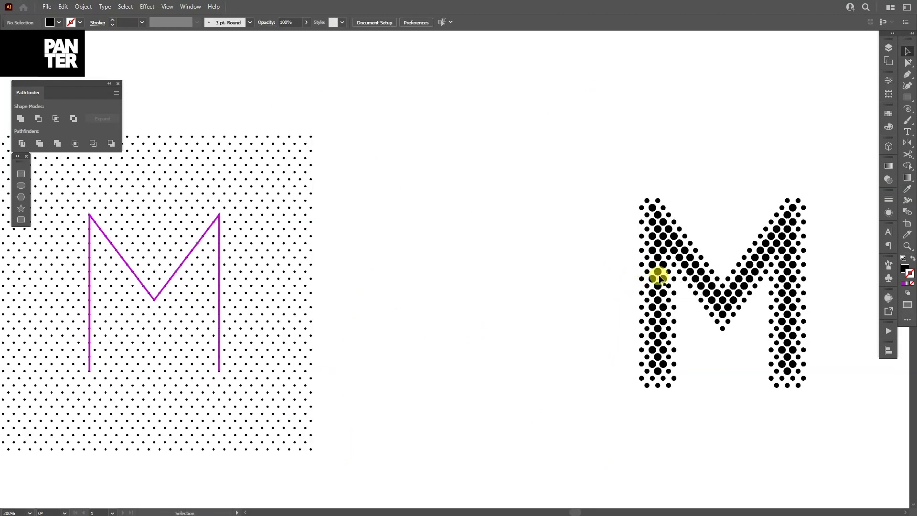
Move the dotted M about 215 px left toward the small-dot grid and delete the purple M path on that grid
{"action": "left_click_drag", "start_coordinate": [659, 275], "coordinate": [363, 259]}
{"action": "left_click_drag", "start_coordinate": [396, 255], "coordinate": [588, 253]}
{"action": "scroll", "coordinate": [443, 247], "scroll_direction": "up", "scroll_amount": 1}
{"action": "left_click", "coordinate": [500, 212]}
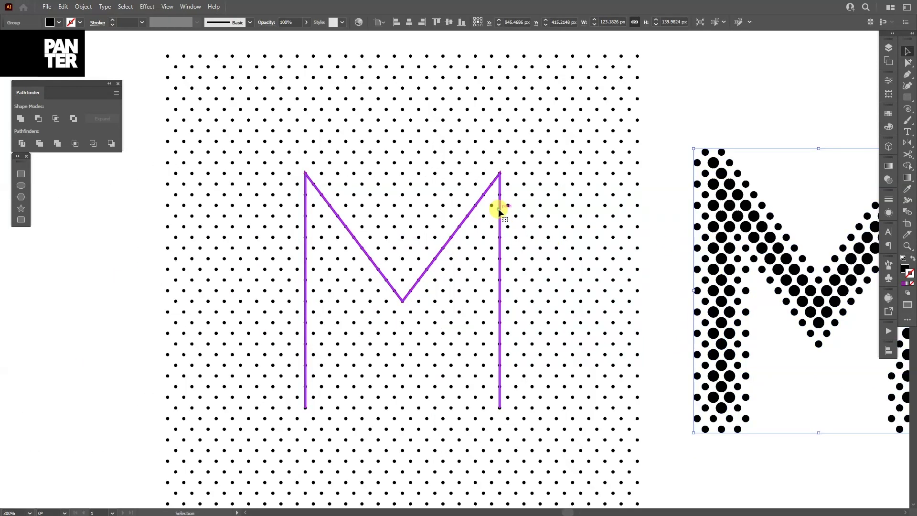
{"action": "key", "text": "Delete"}
{"action": "left_click_drag", "start_coordinate": [524, 217], "coordinate": [475, 213]}
Align the dotted M to the small-dot grid by their horizontal centers and deselect everything
{"action": "left_click_drag", "start_coordinate": [731, 106], "coordinate": [430, 221]}
{"action": "left_click", "coordinate": [430, 222]}
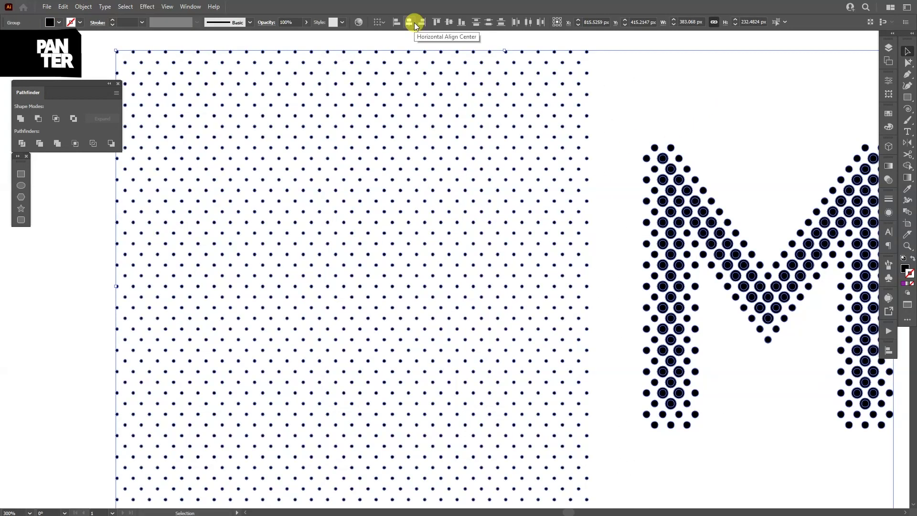
{"action": "left_click", "coordinate": [414, 23]}
{"action": "left_click", "coordinate": [836, 298]}
{"action": "left_click_drag", "start_coordinate": [837, 298], "coordinate": [727, 278]}
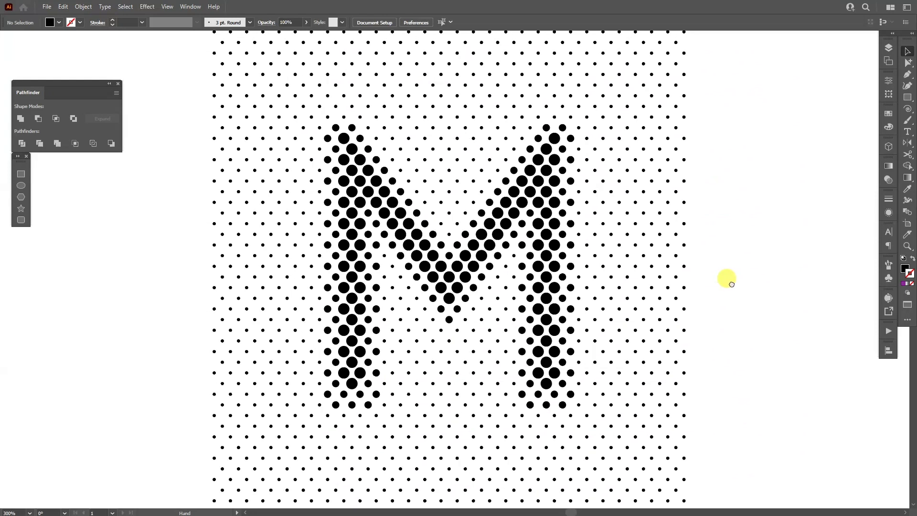
{"action": "key", "text": "ctrl+0"}
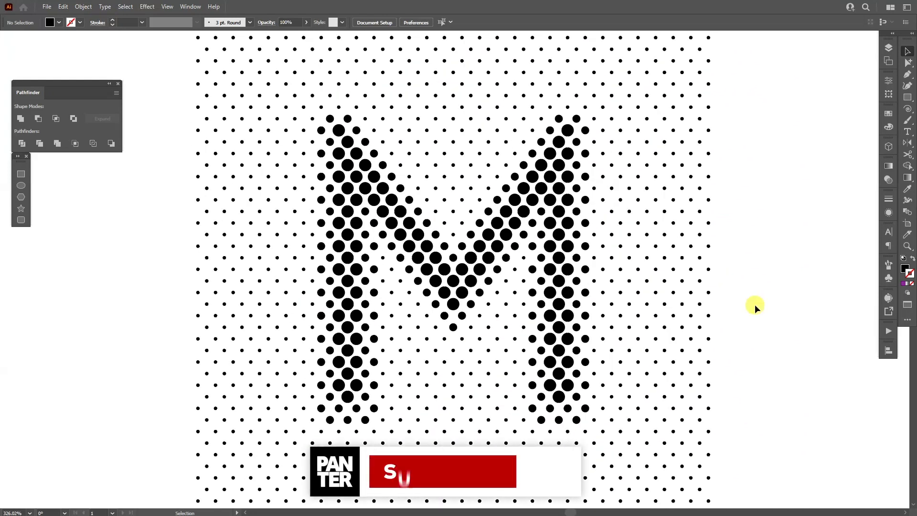